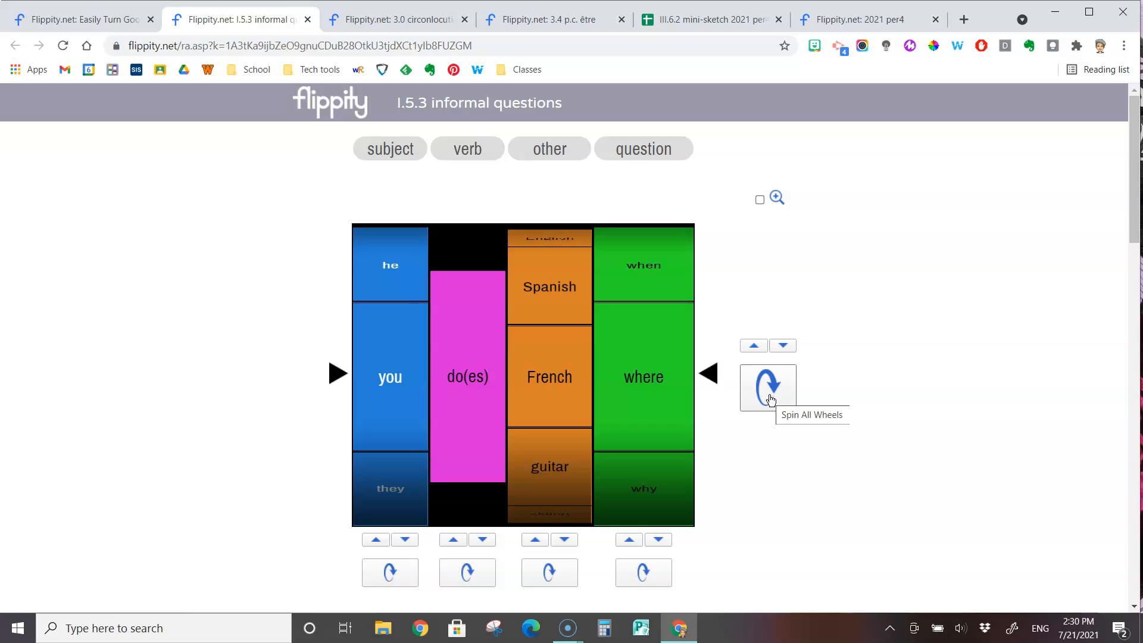
# Spin all wheels of the informal questions randomizer and change the verb wheel to speak(s).
pyautogui.click(770, 399)
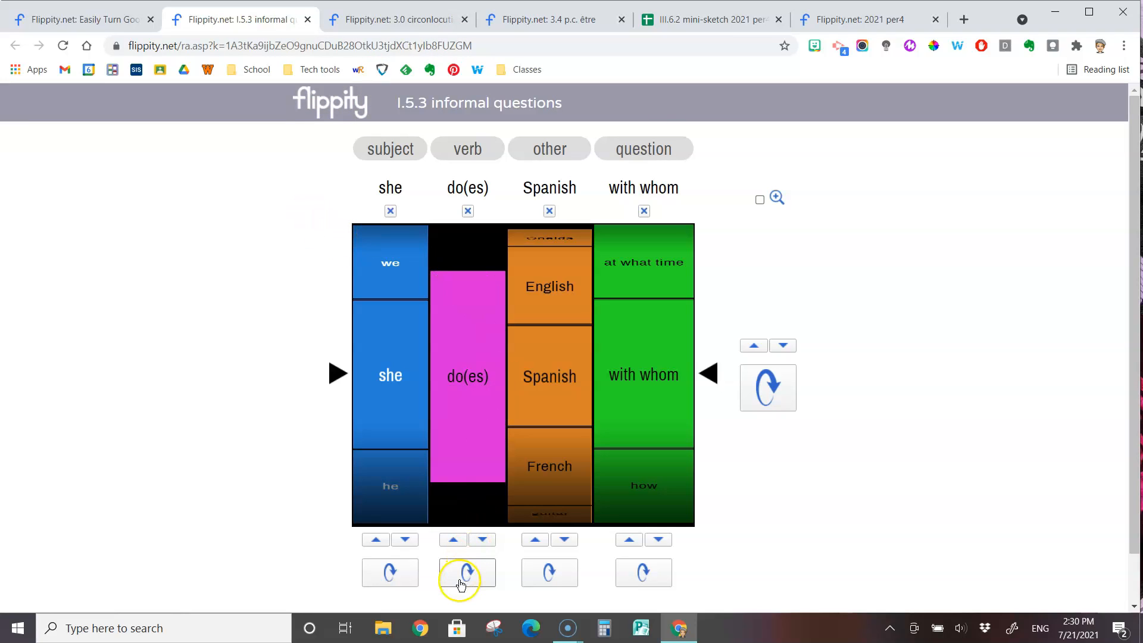
pyautogui.click(482, 540)
pyautogui.click(482, 540)
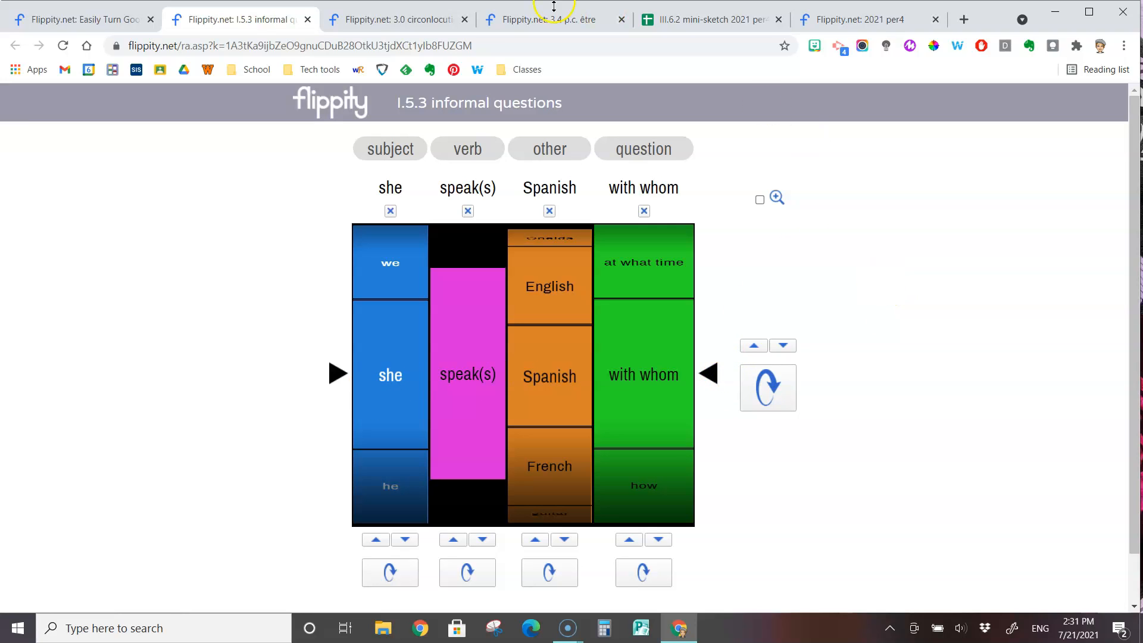
# Switch to the 3.0 circonlocution randomizer and spin all six of its word wheels.
pyautogui.click(399, 21)
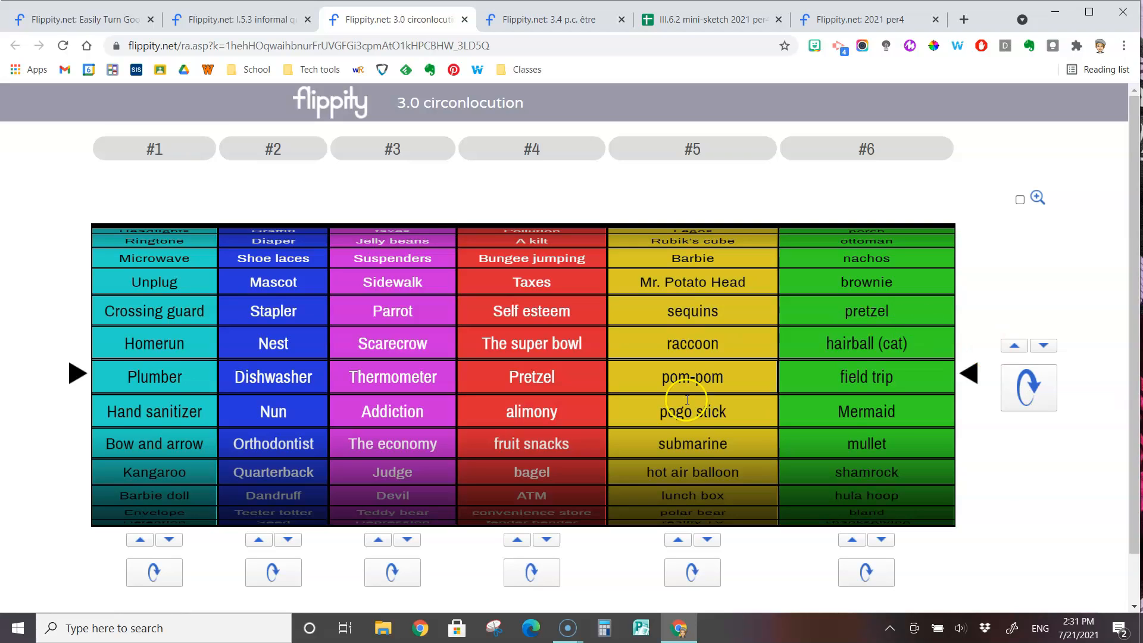
pyautogui.click(1039, 394)
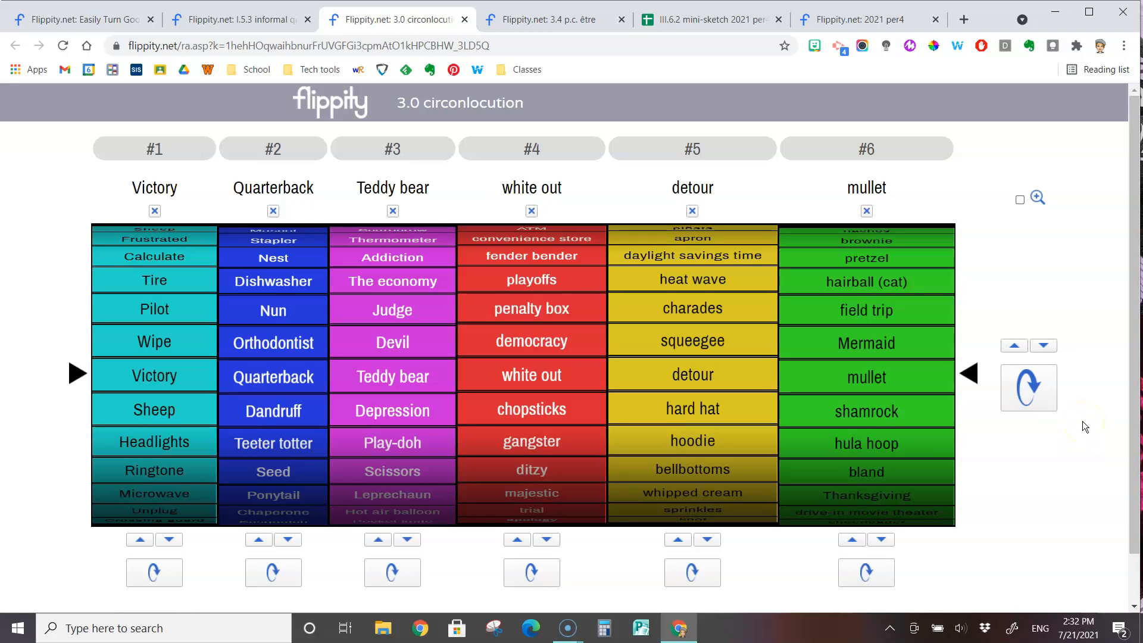
# Spin all wheels of the 3.4 p.c. être randomizer, change the accord wheel to s, and spin them all again.
pyautogui.click(558, 19)
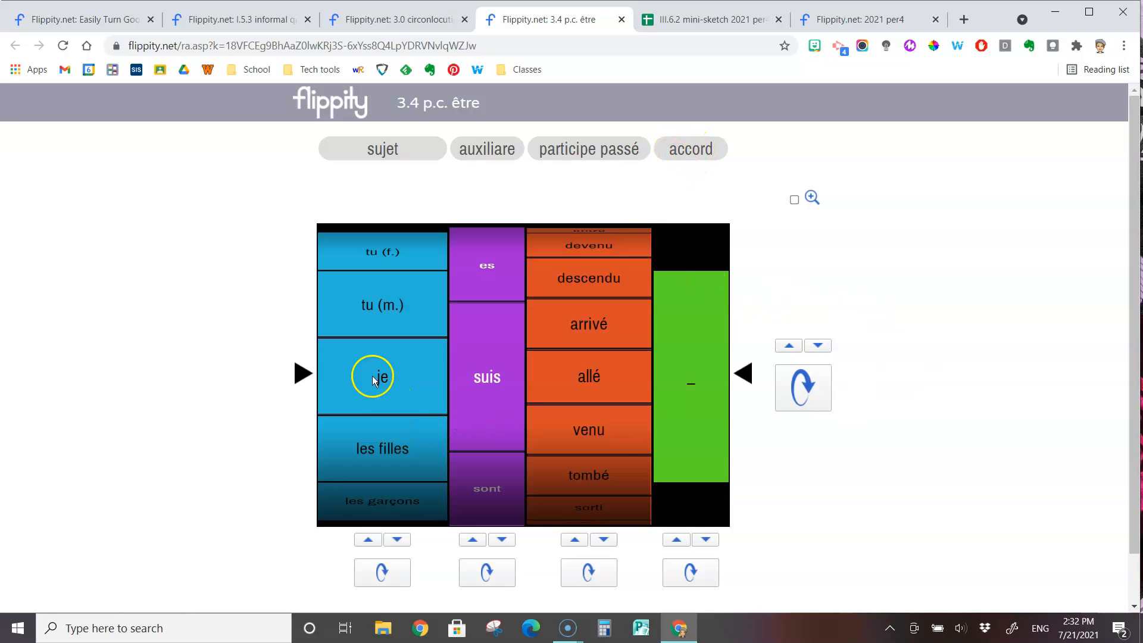
pyautogui.click(812, 393)
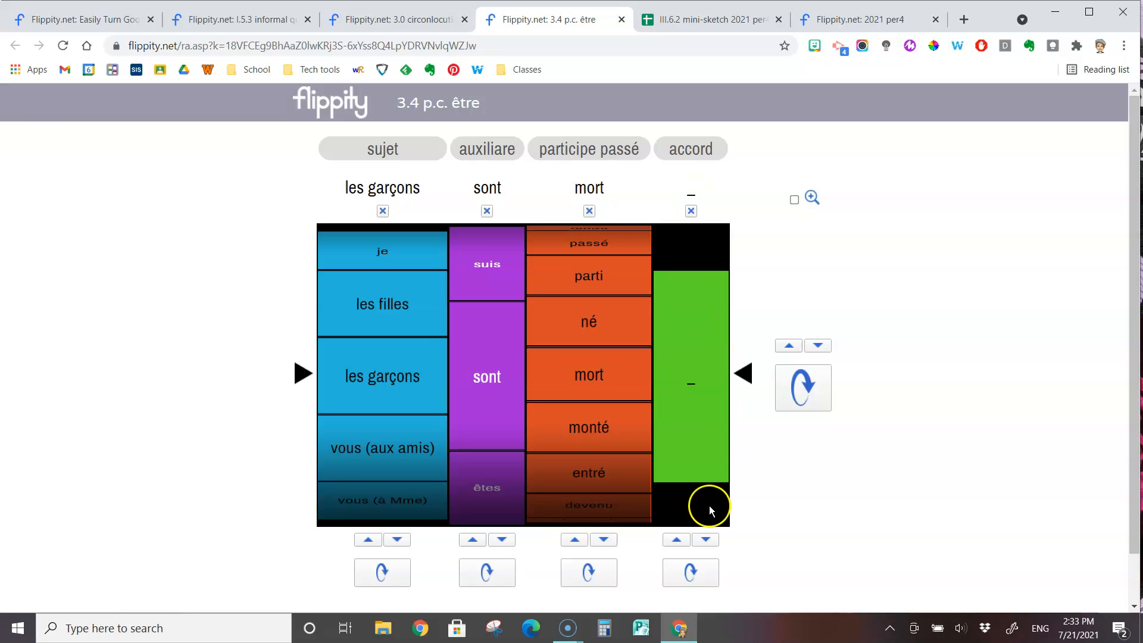
pyautogui.click(677, 541)
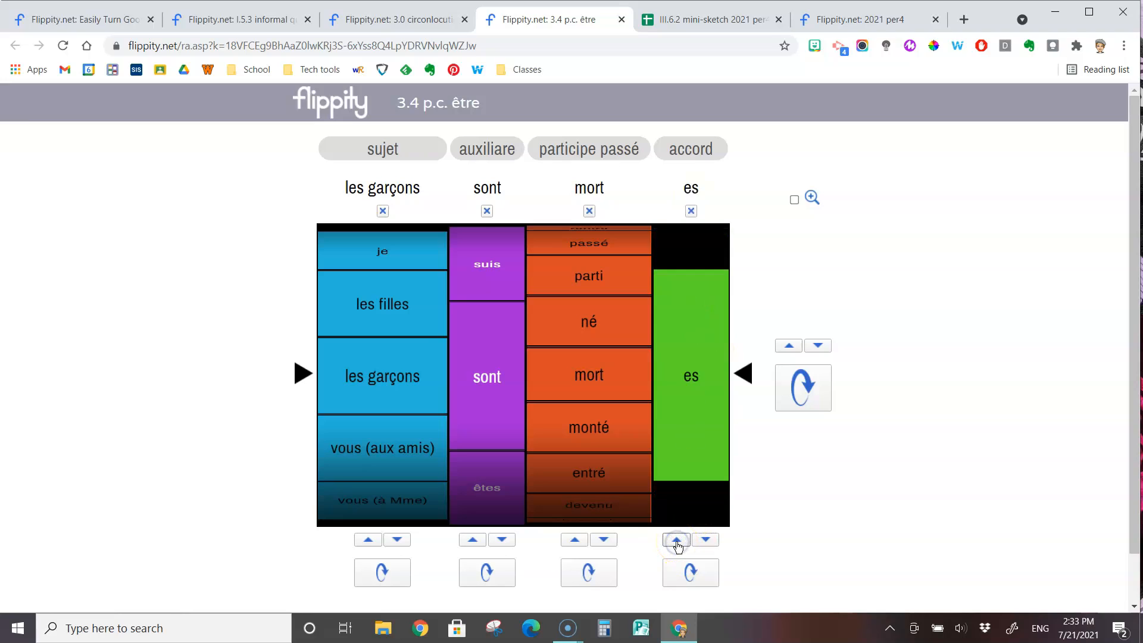
pyautogui.click(677, 540)
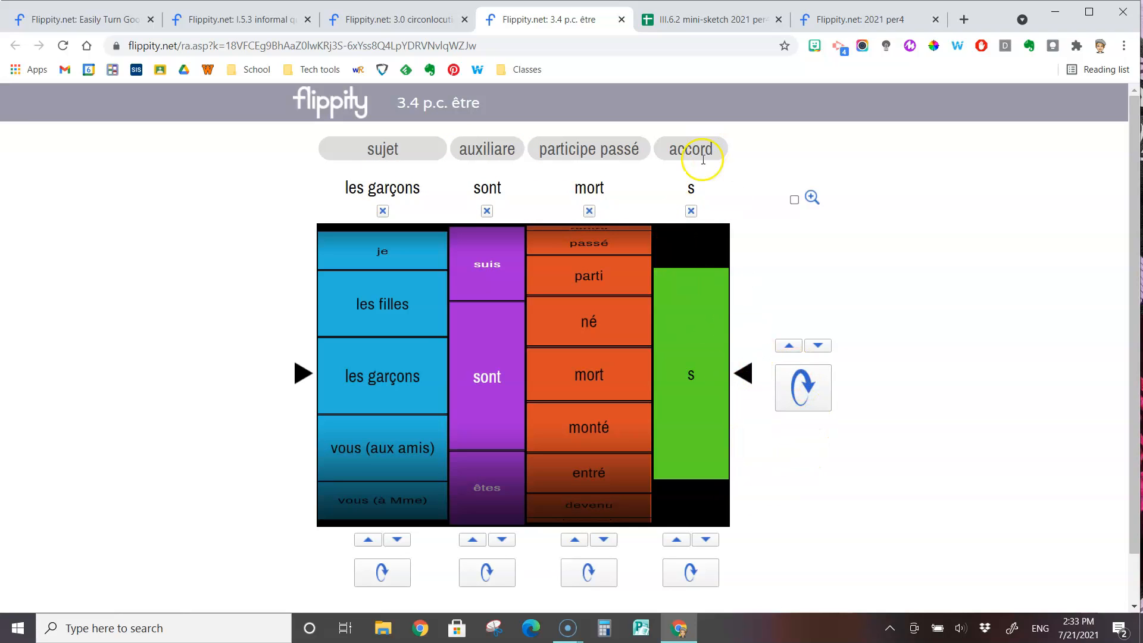
pyautogui.click(800, 393)
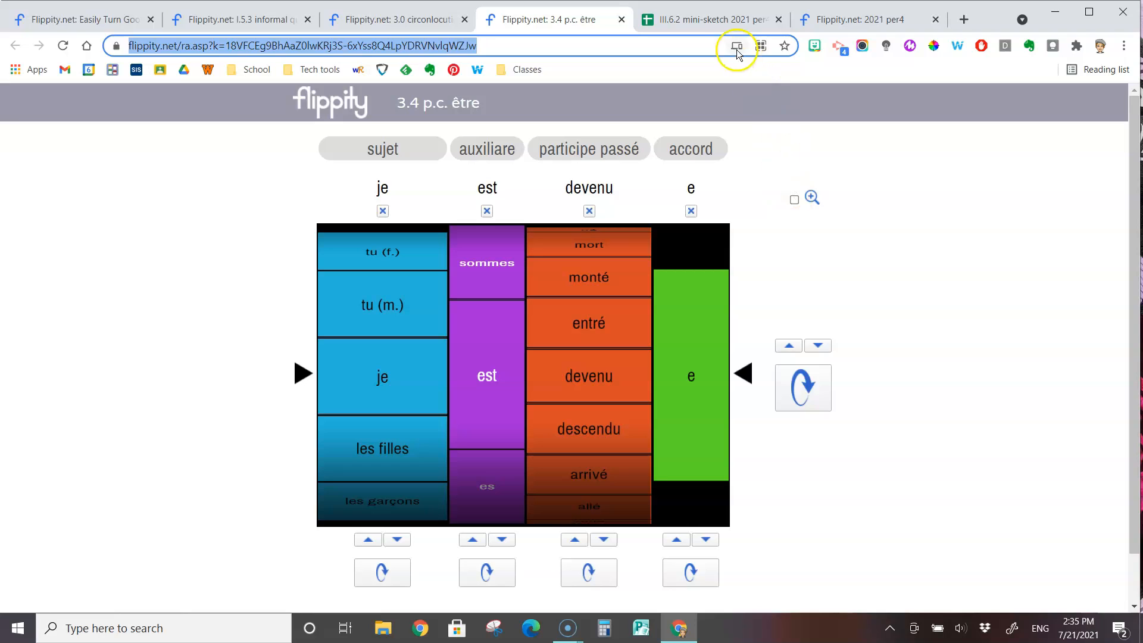
# Compare the randomizers with the mini-sketch spreadsheet behind one of them, selecting its entries in A3:D18.
pyautogui.click(721, 20)
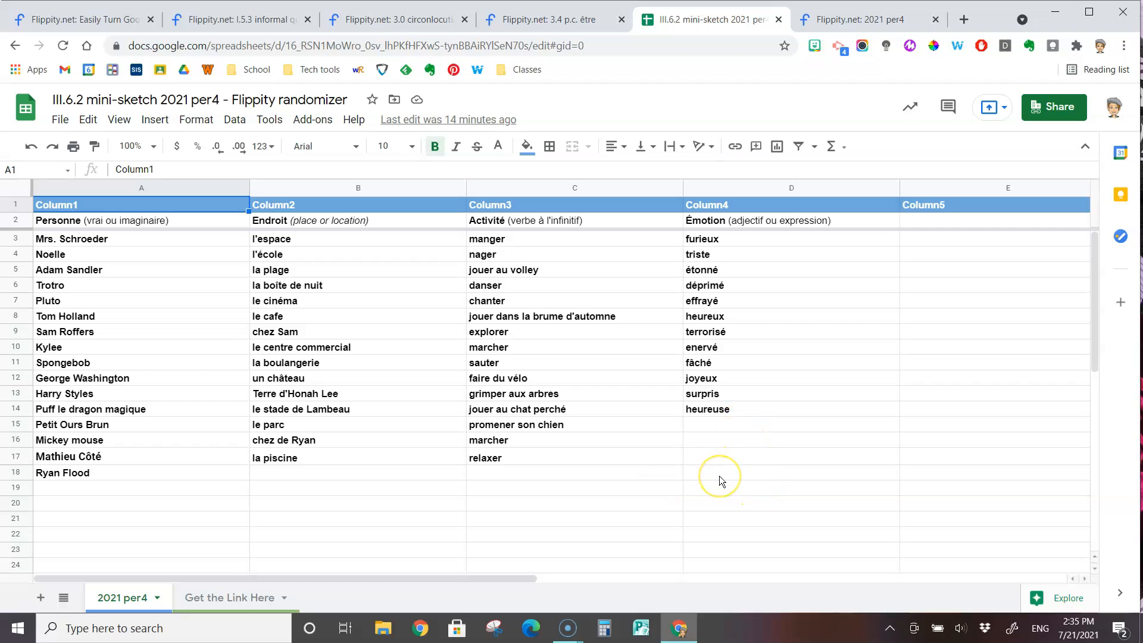
pyautogui.click(244, 20)
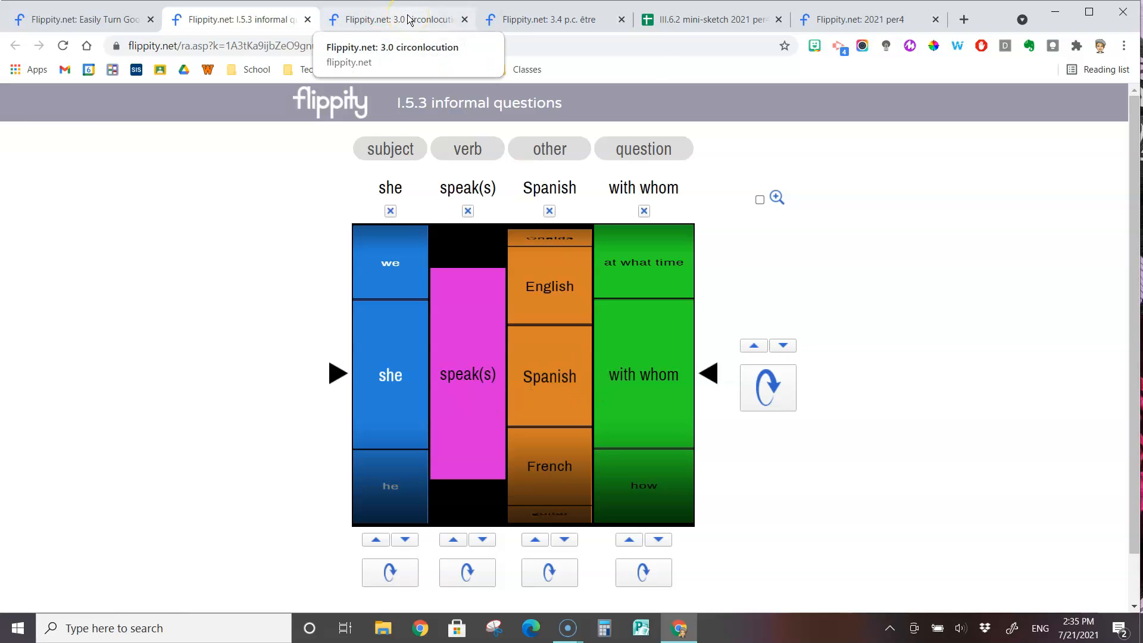
pyautogui.click(533, 13)
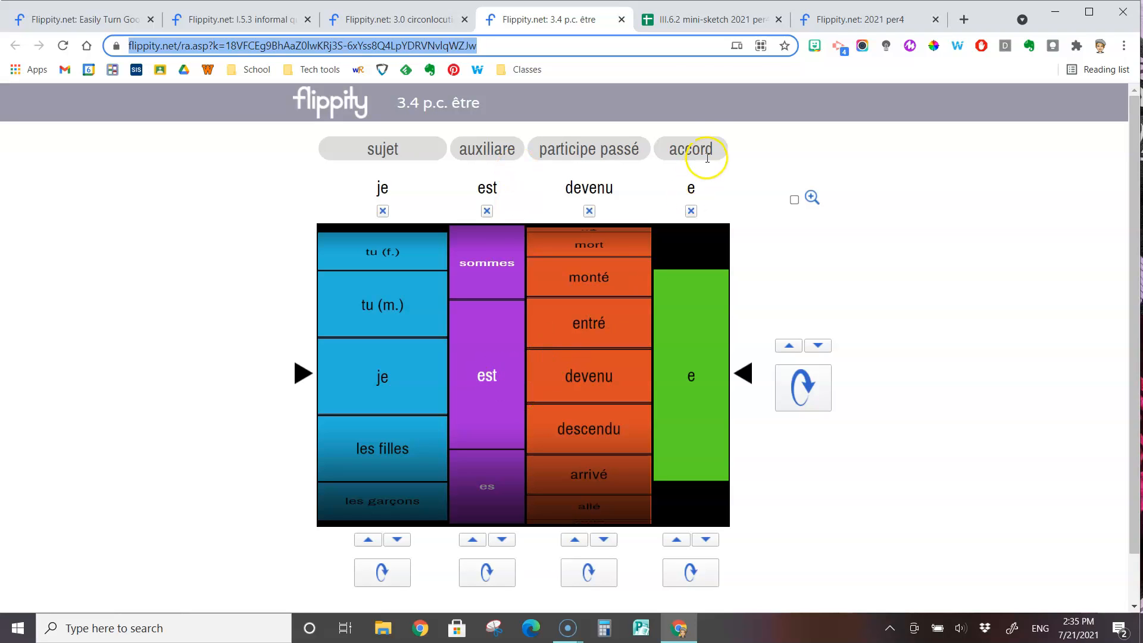
pyautogui.click(709, 20)
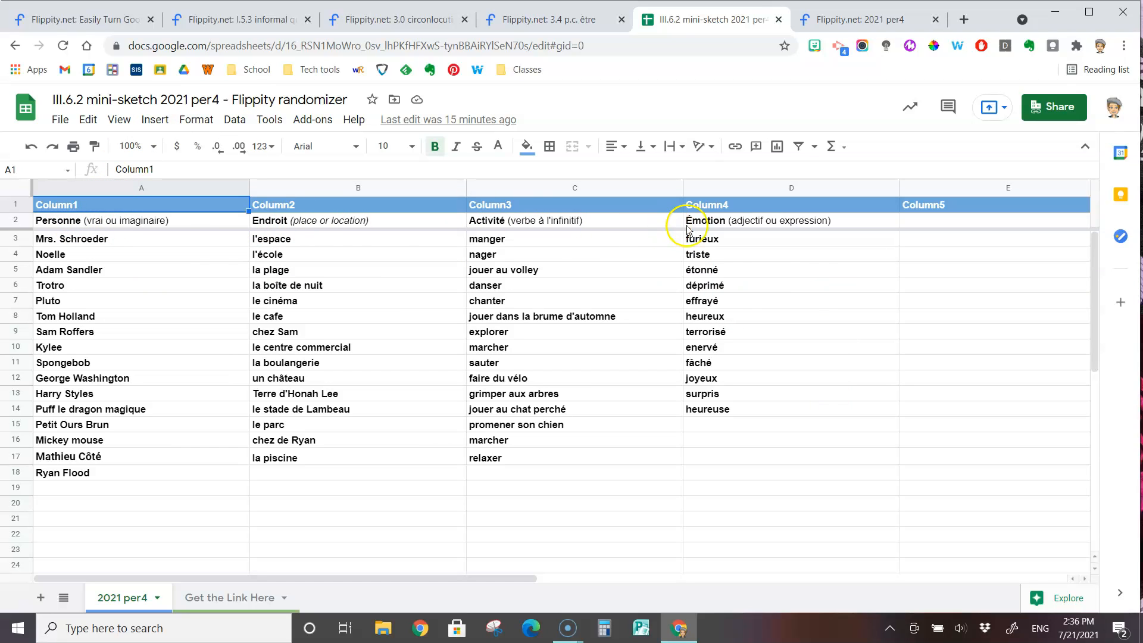
pyautogui.moveTo(149, 249)
pyautogui.mouseDown()
pyautogui.moveTo(268, 253)
pyautogui.moveTo(669, 365)
pyautogui.moveTo(764, 481)
pyautogui.mouseUp()
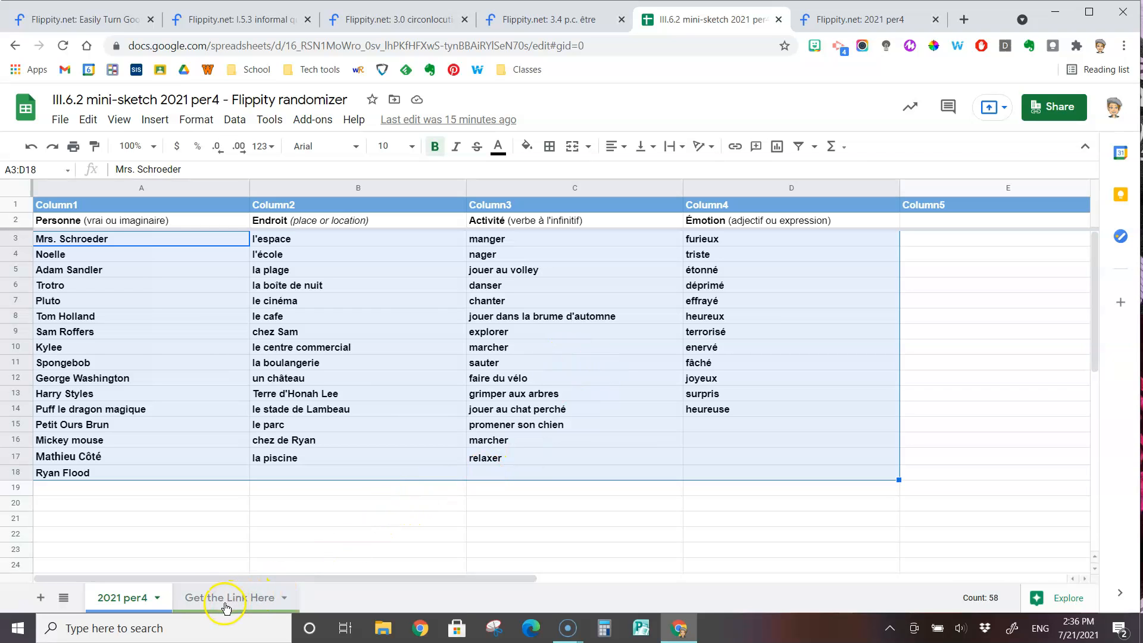
# Spin all wheels of the 2021 per4 randomizer, then set Personne to Puff le dragon magique and Activité to jouer dans la brume d'automne.
pyautogui.click(849, 21)
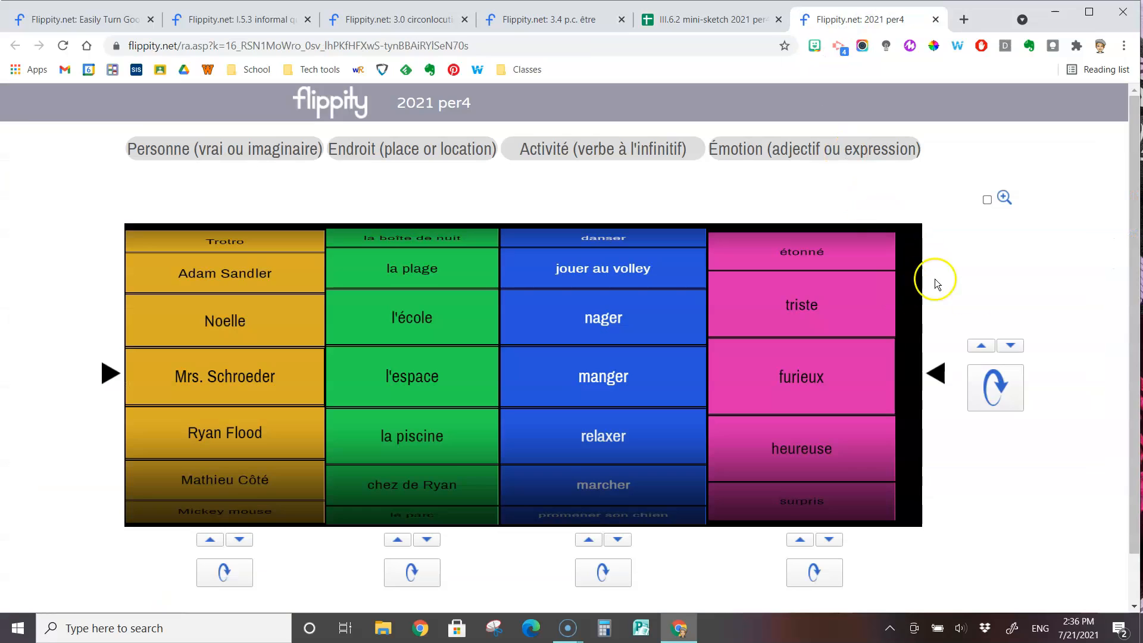
pyautogui.click(1006, 399)
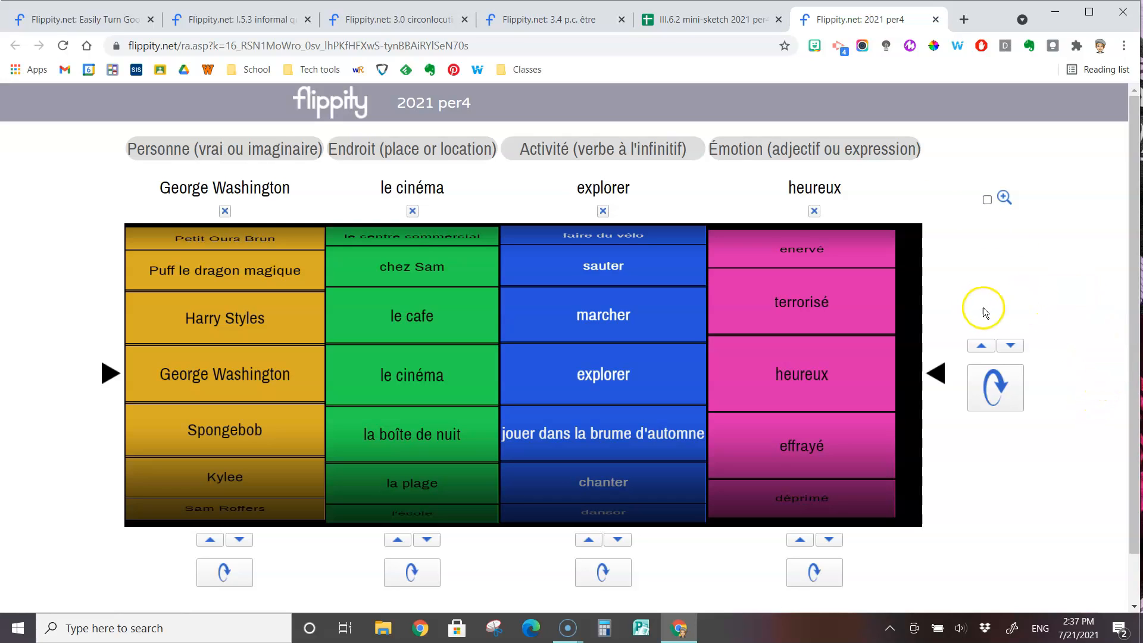
pyautogui.click(211, 542)
pyautogui.click(242, 542)
pyautogui.click(244, 545)
pyautogui.click(242, 542)
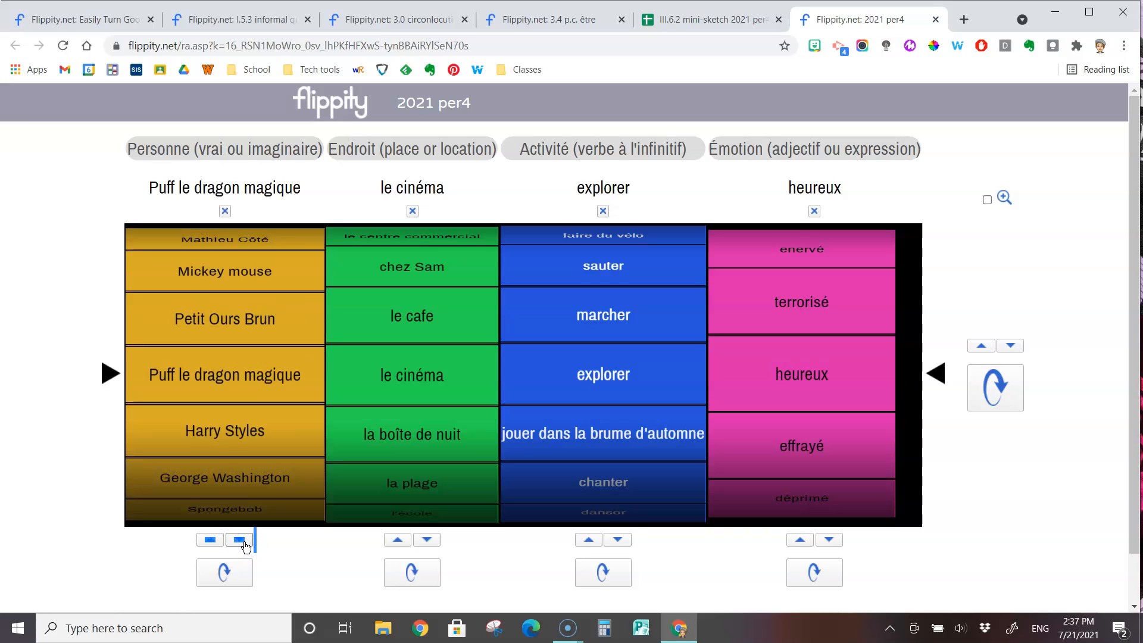
pyautogui.click(590, 542)
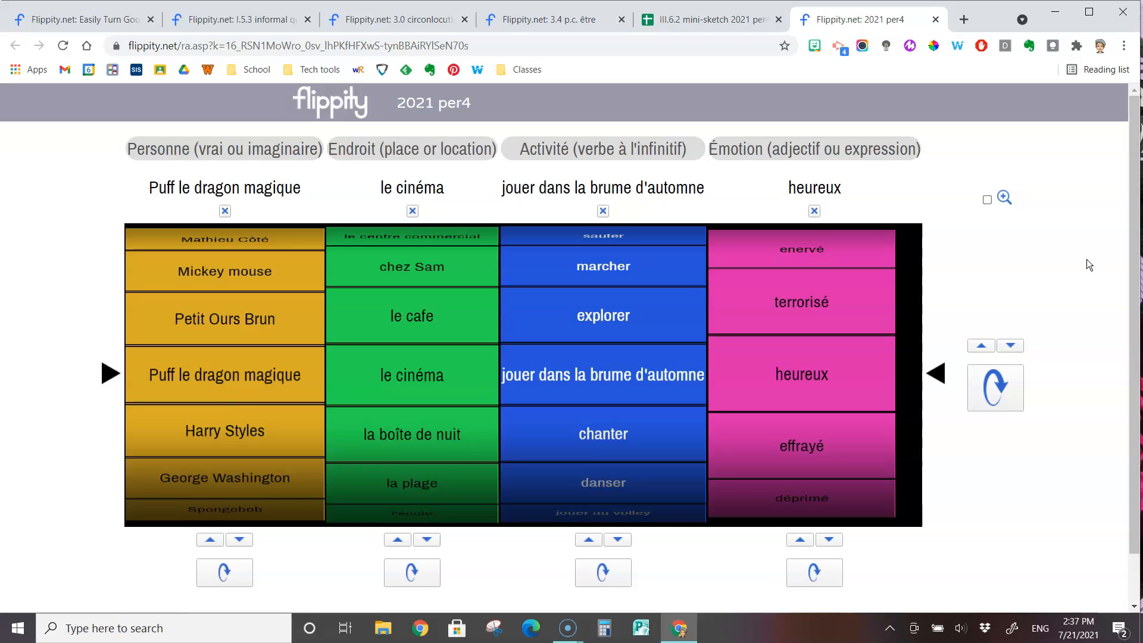
# Read the Randomizer instructions on the Flippity site and return to its home page.
pyautogui.click(100, 20)
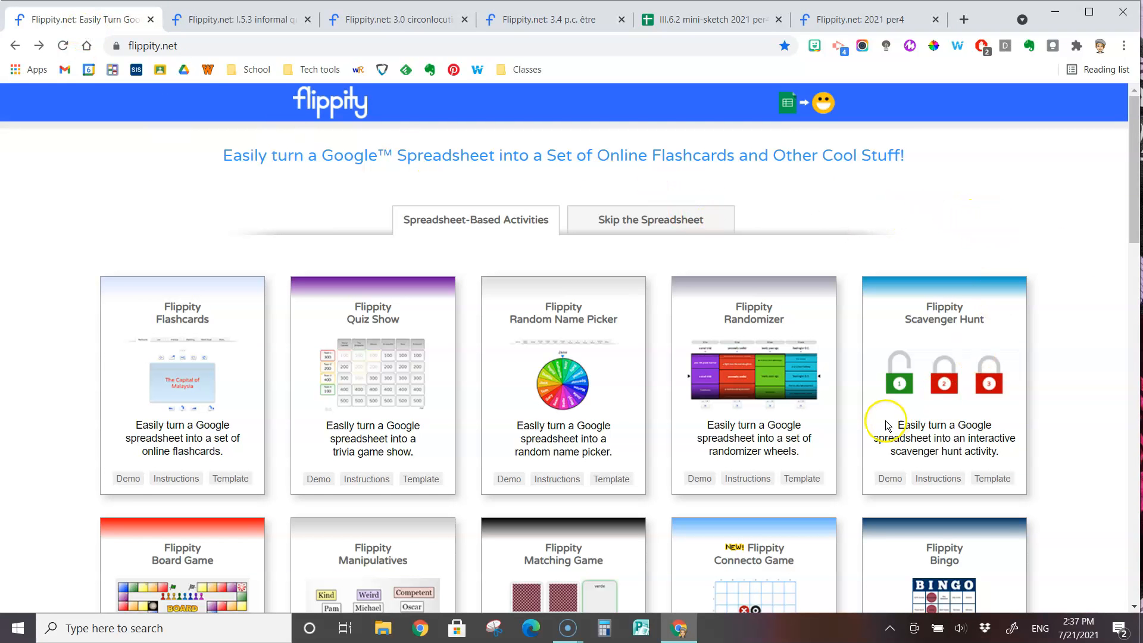
pyautogui.click(751, 480)
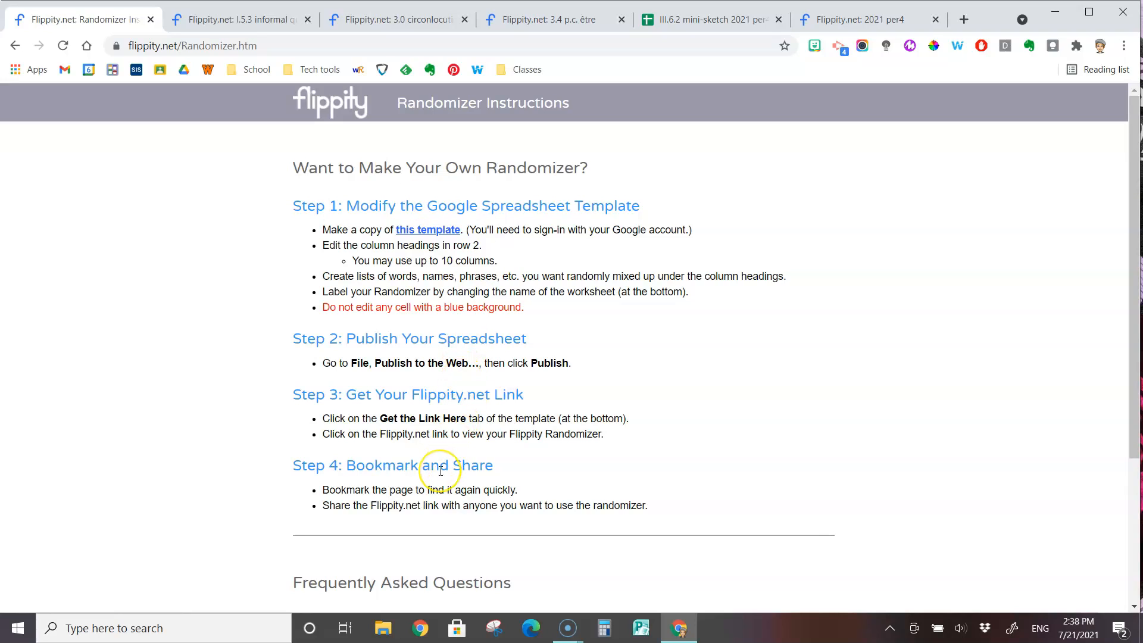
pyautogui.click(16, 46)
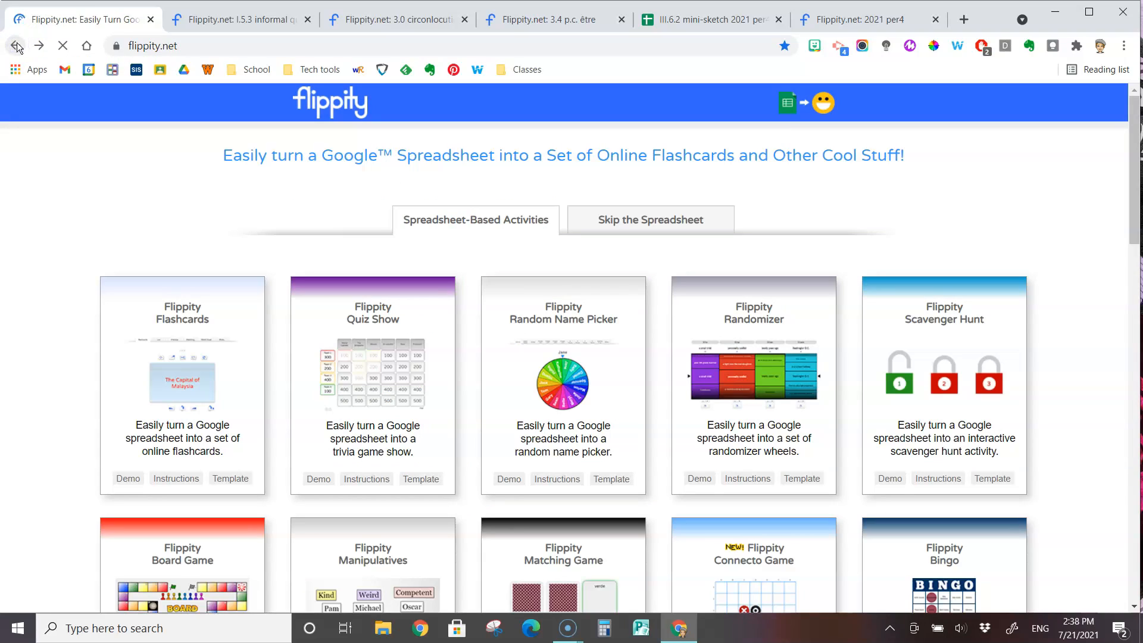
# Make a copy of the Flippity Randomizer template and delete its sample entries in A3:D16.
pyautogui.click(802, 471)
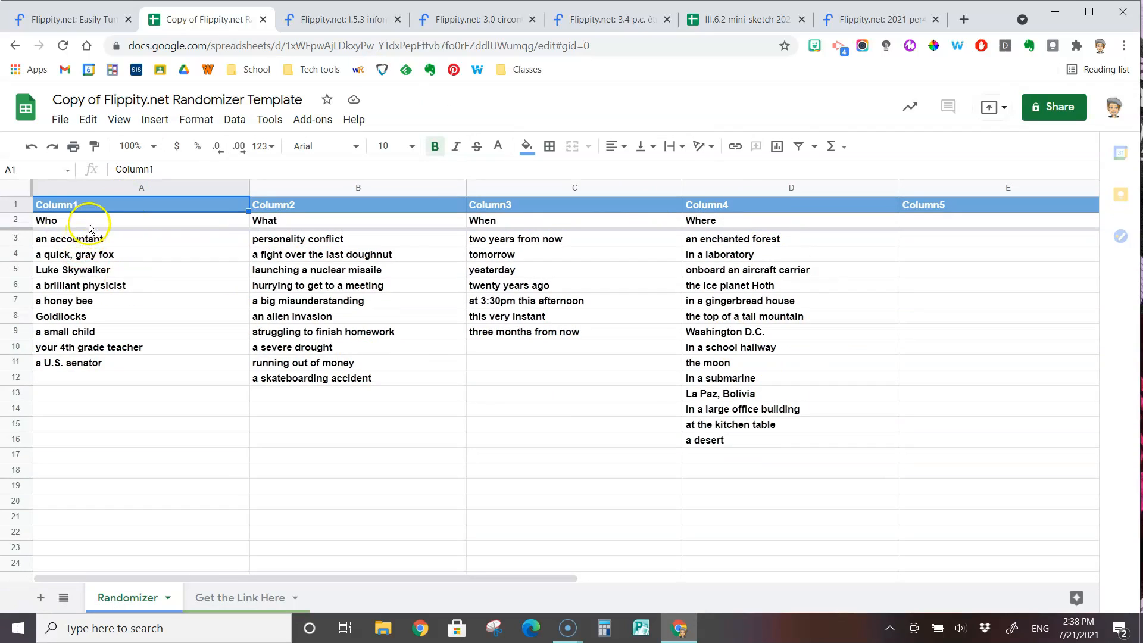
pyautogui.moveTo(78, 241); pyautogui.dragTo(752, 451)
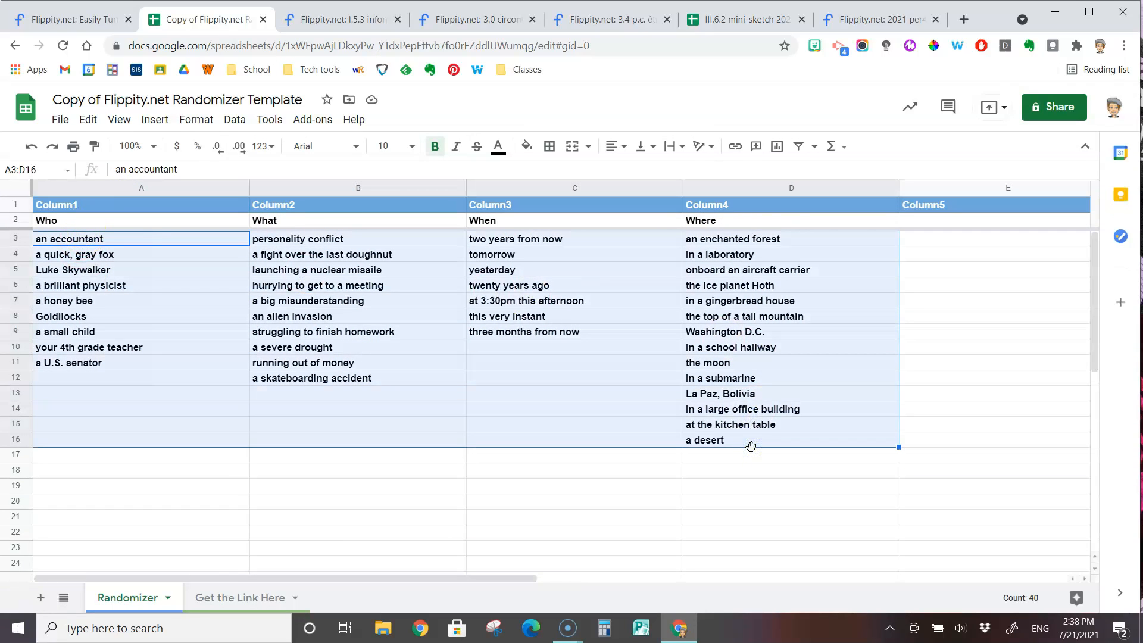
pyautogui.press('Delete')
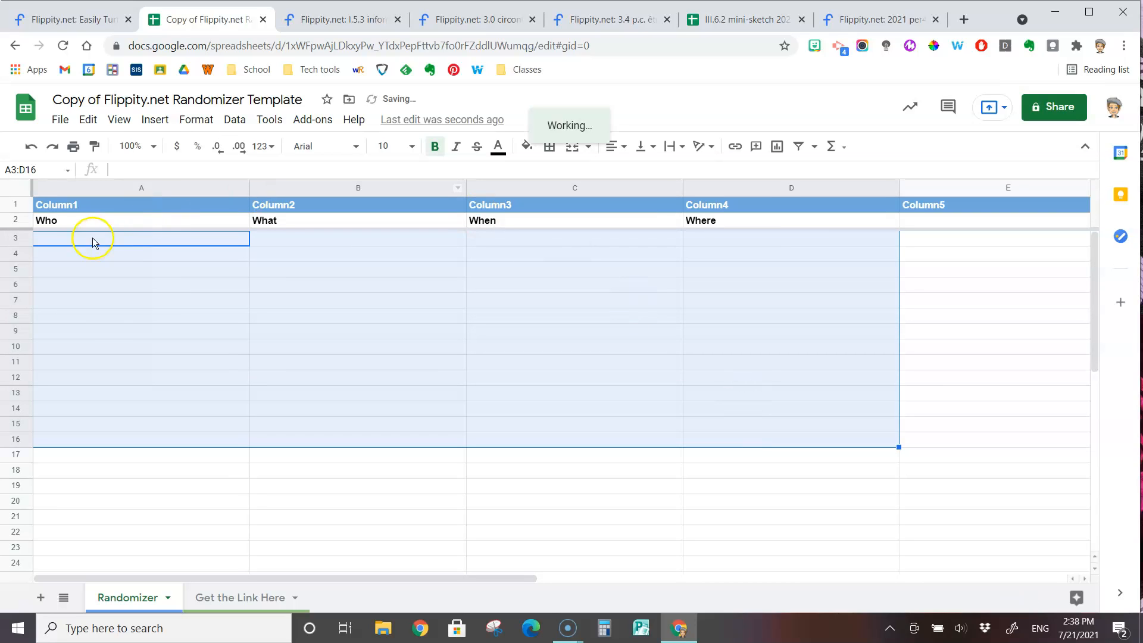
# Enter the column headings sujet, aller, manger and faire in row 2, starting at A2.
pyautogui.click(88, 220)
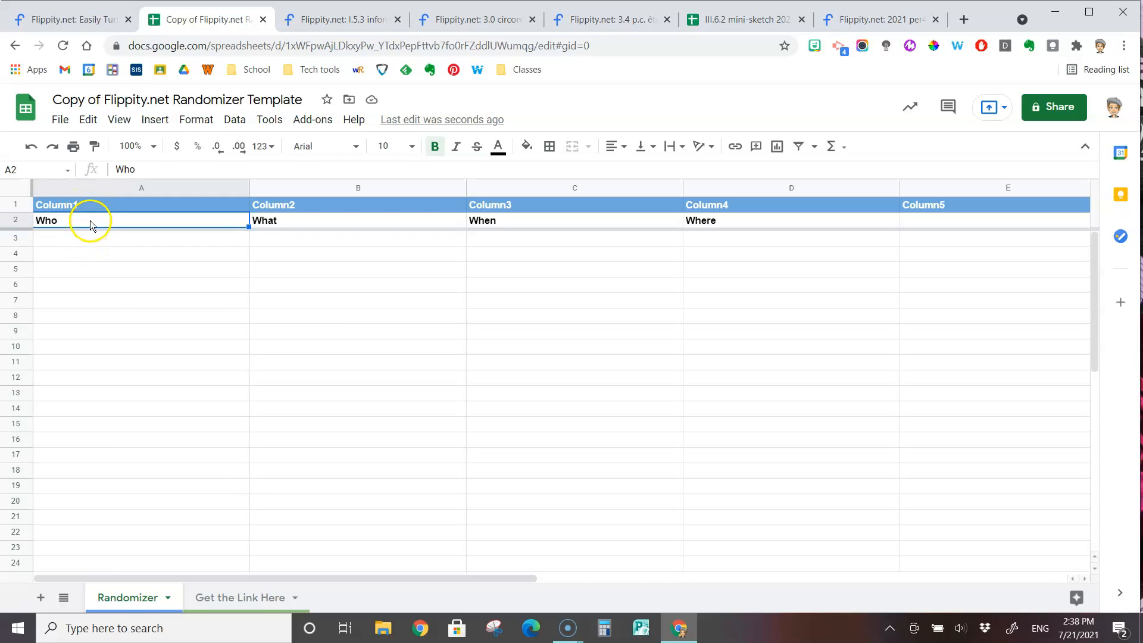
pyautogui.write('sujet')
pyautogui.press('Tab')
pyautogui.write('aller')
pyautogui.press('Tab')
pyautogui.write('manger')
pyautogui.press('Tab')
pyautogui.write('faire')
pyautogui.press('Tab')
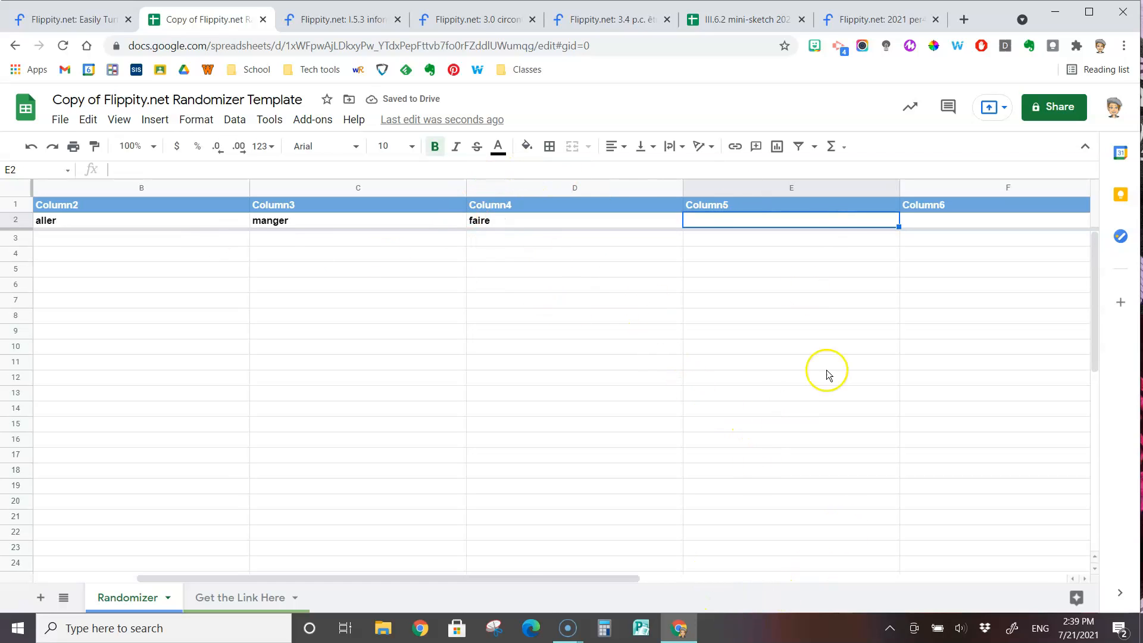
# Look through the remaining template columns up to Column10 and return to the first column.
pyautogui.press('Tab')
pyautogui.press('Tab')
pyautogui.press('Tab')
pyautogui.press('Tab')
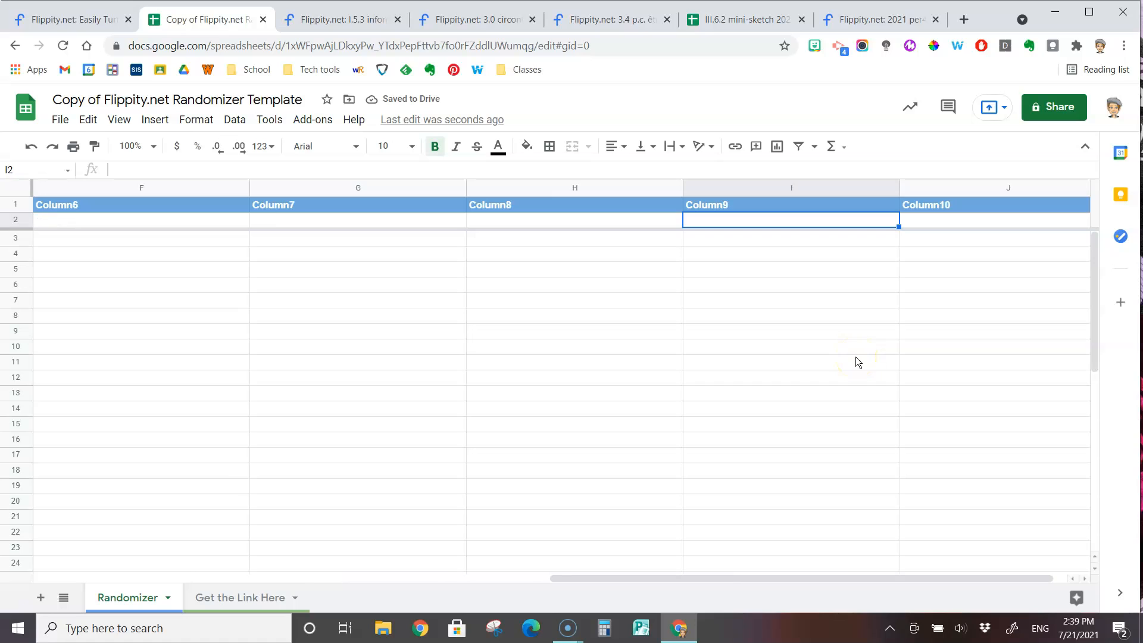
pyautogui.press('Tab')
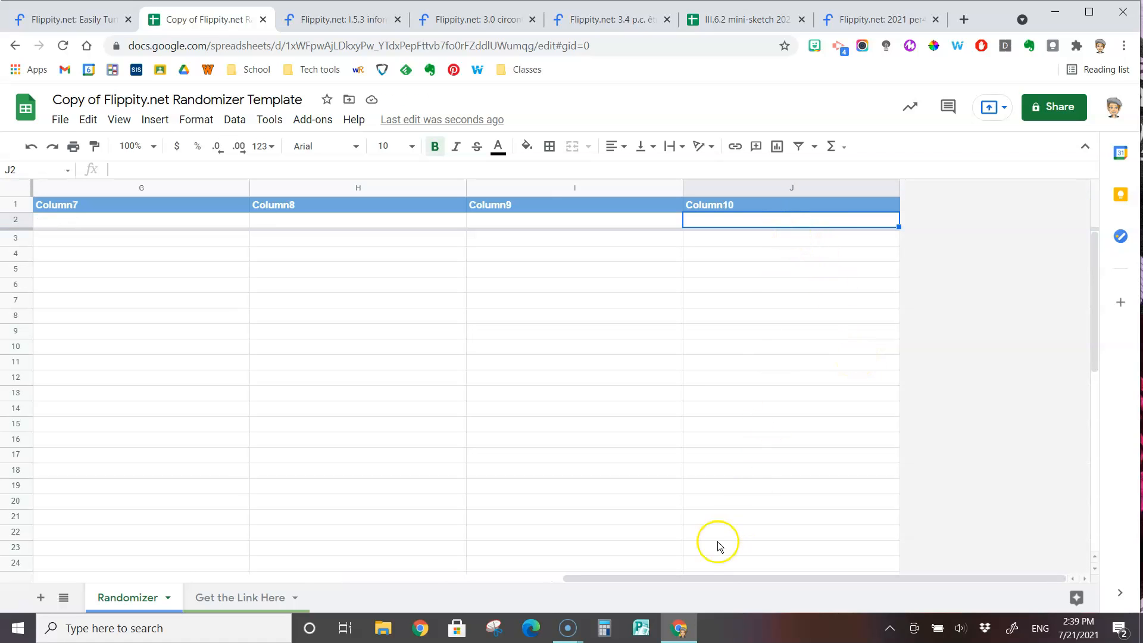
pyautogui.moveTo(686, 581); pyautogui.dragTo(111, 569)
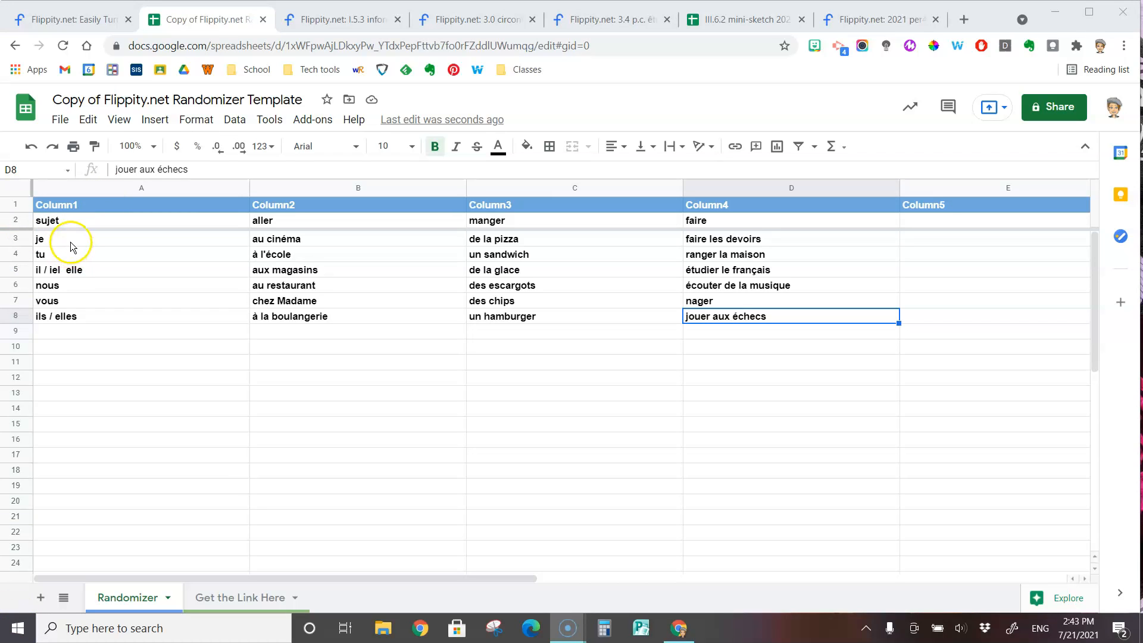
# Correct the subject entry in A5 to il / iel / elle.
pyautogui.click(71, 274)
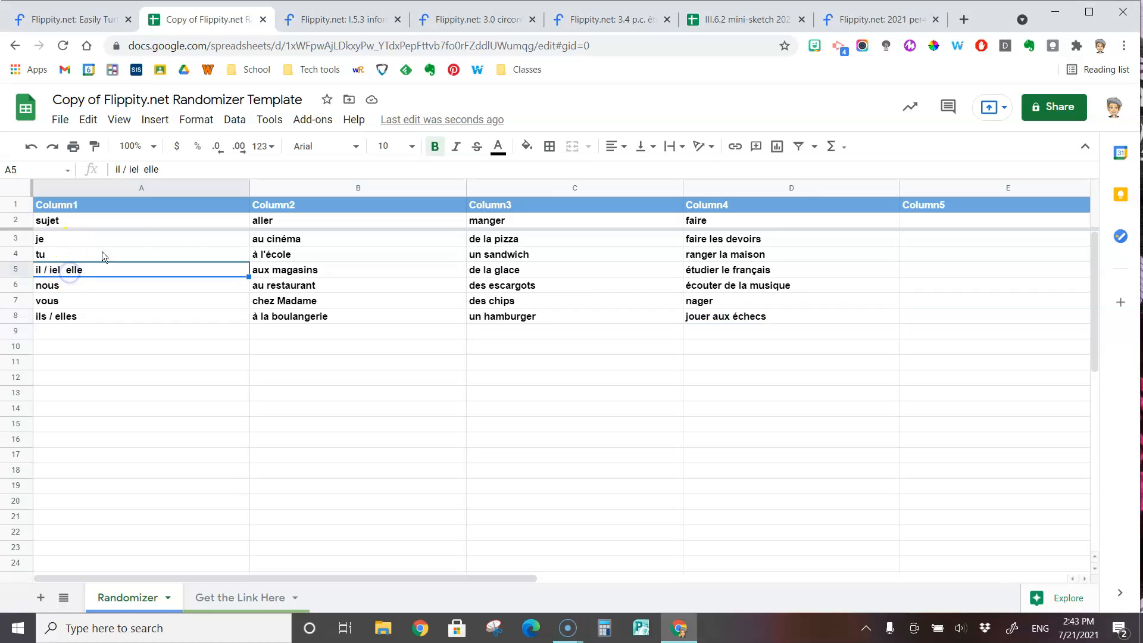
pyautogui.click(143, 171)
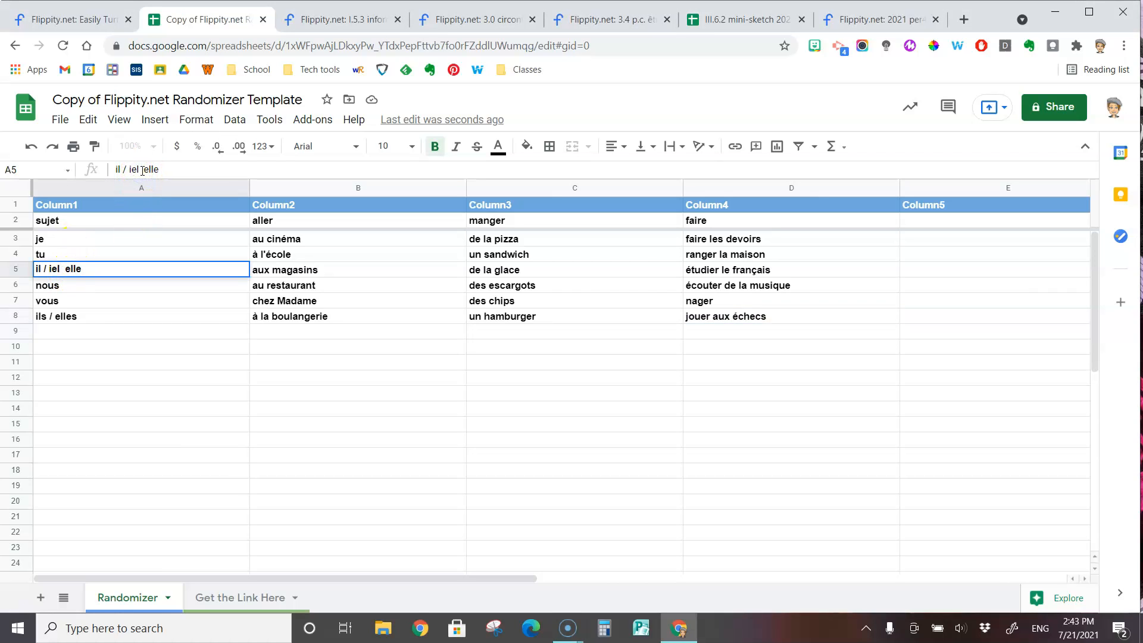
pyautogui.click(141, 332)
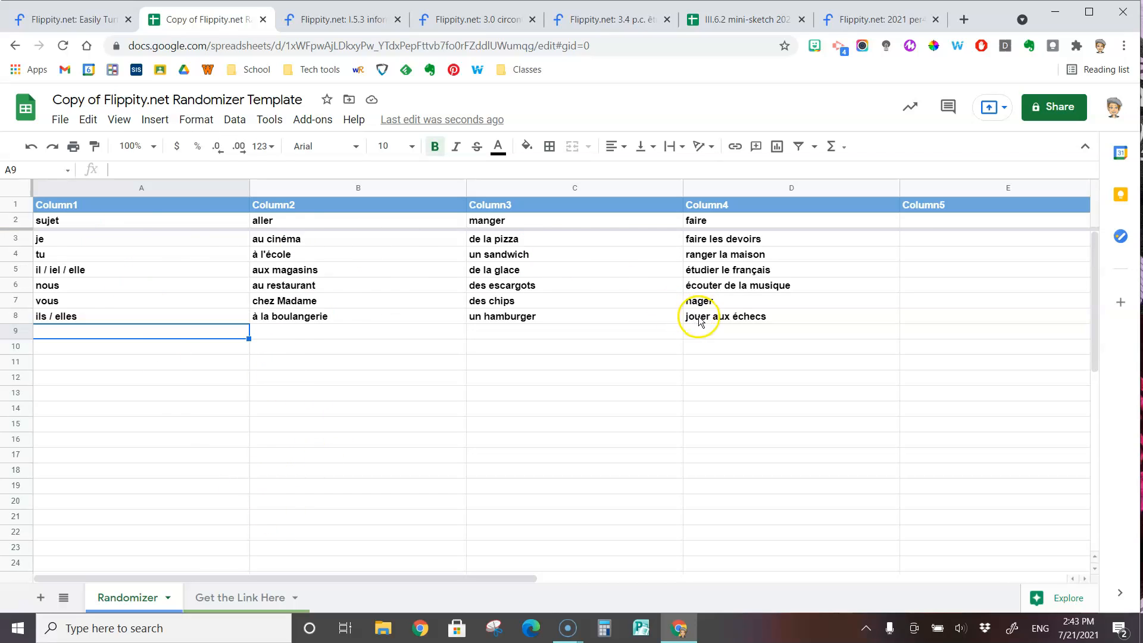
# Rename the spreadsheet to test activity Flippity.net Randomizer.
pyautogui.click(59, 100)
pyautogui.moveTo(52, 100); pyautogui.dragTo(103, 100)
pyautogui.write('test activity')
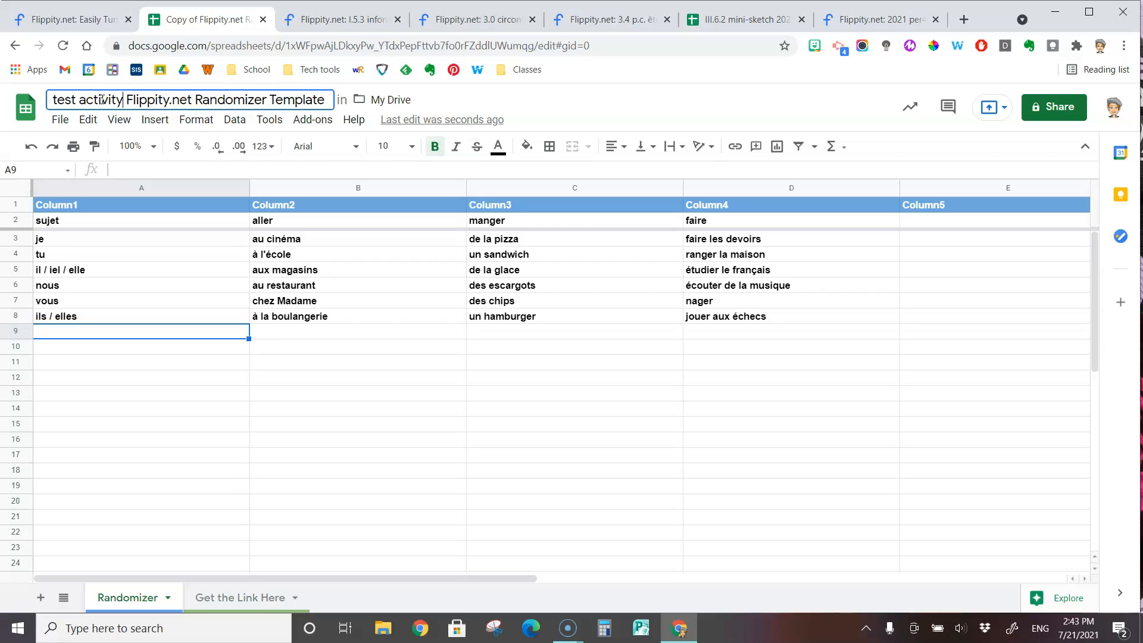
pyautogui.doubleClick(300, 100)
pyautogui.press('BackSpace')
pyautogui.press('BackSpace')
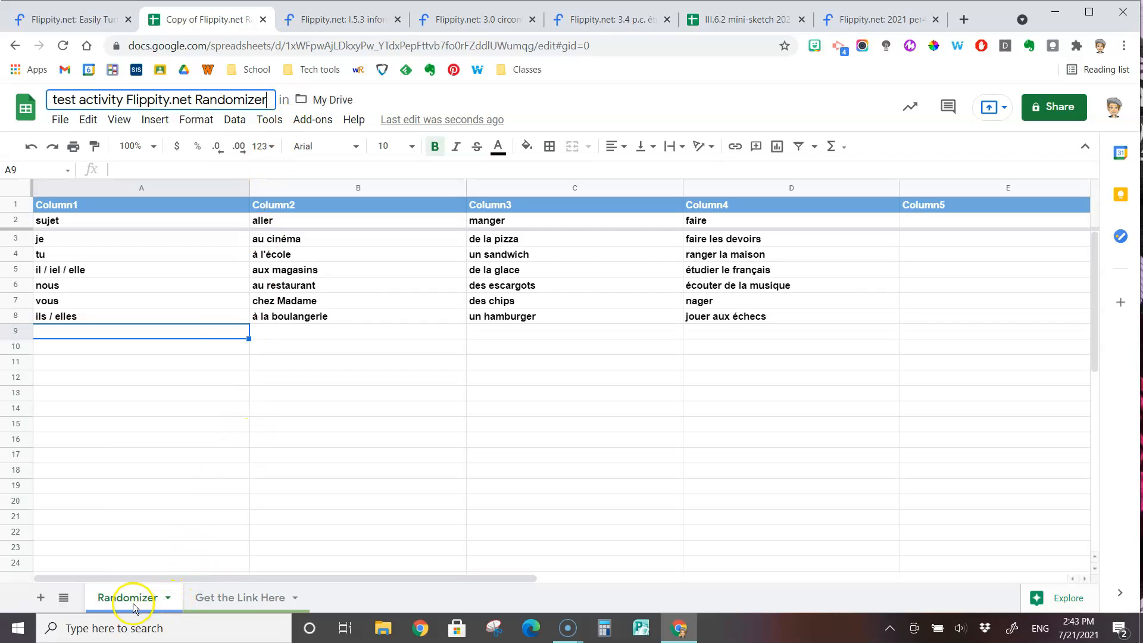
# Rename the Randomizer sheet as test activity.
pyautogui.click(170, 601)
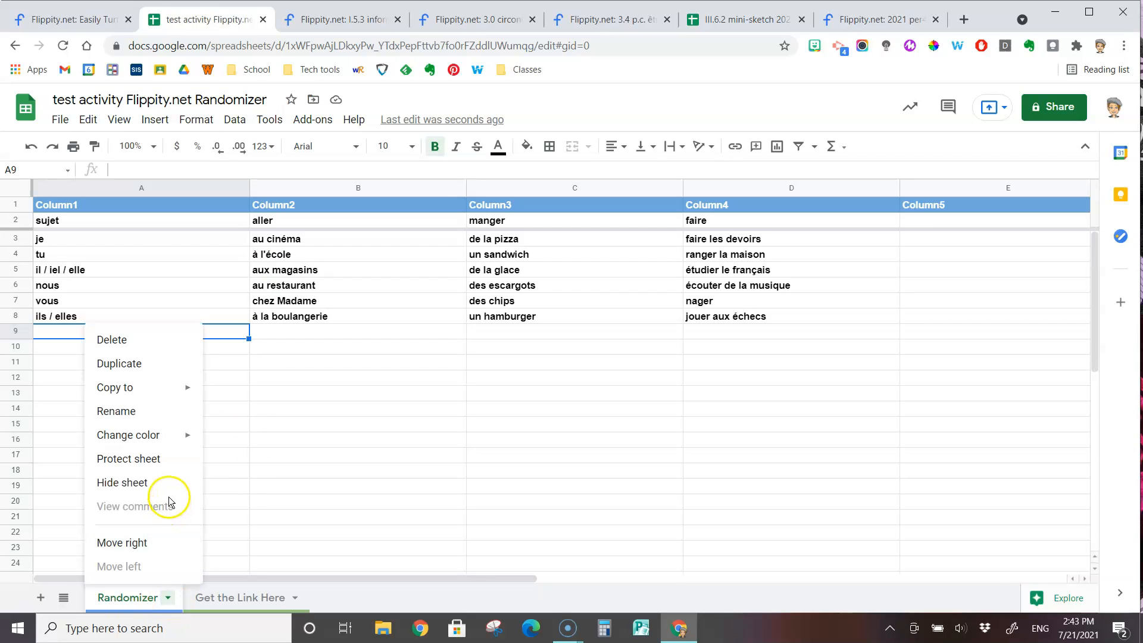
pyautogui.click(158, 423)
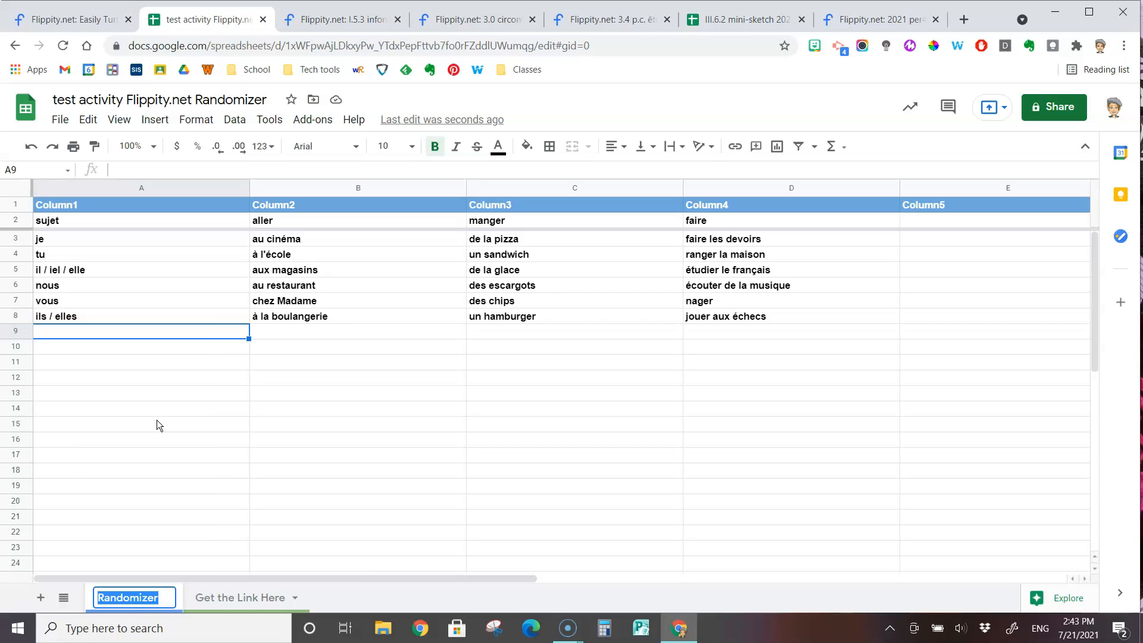
pyautogui.write('test ac')
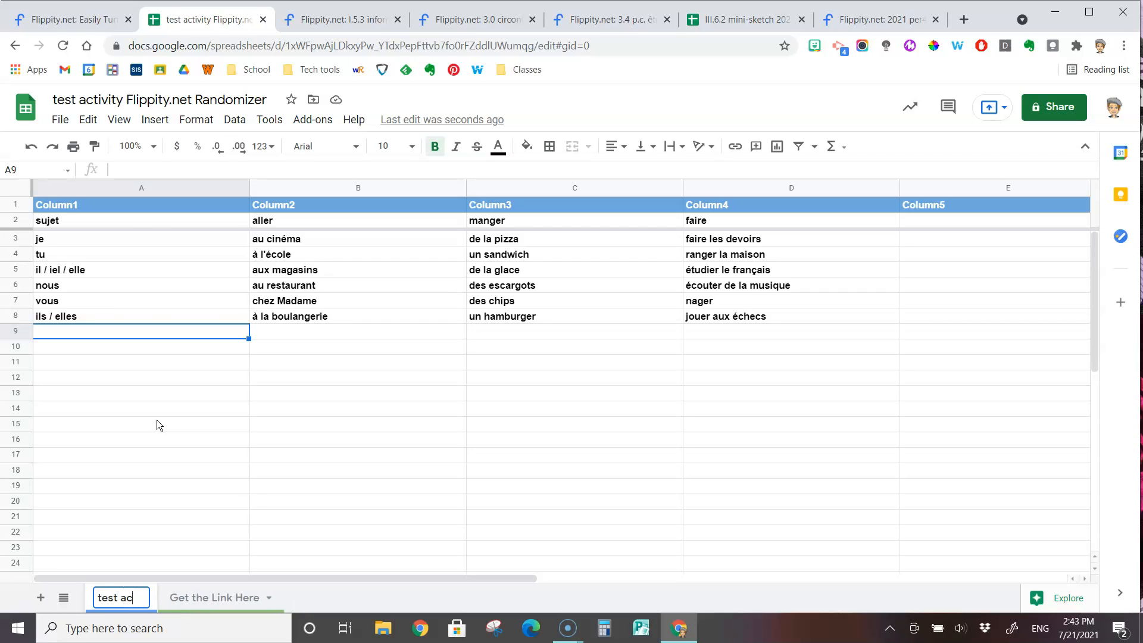
pyautogui.write('tivity')
pyautogui.press('Return')
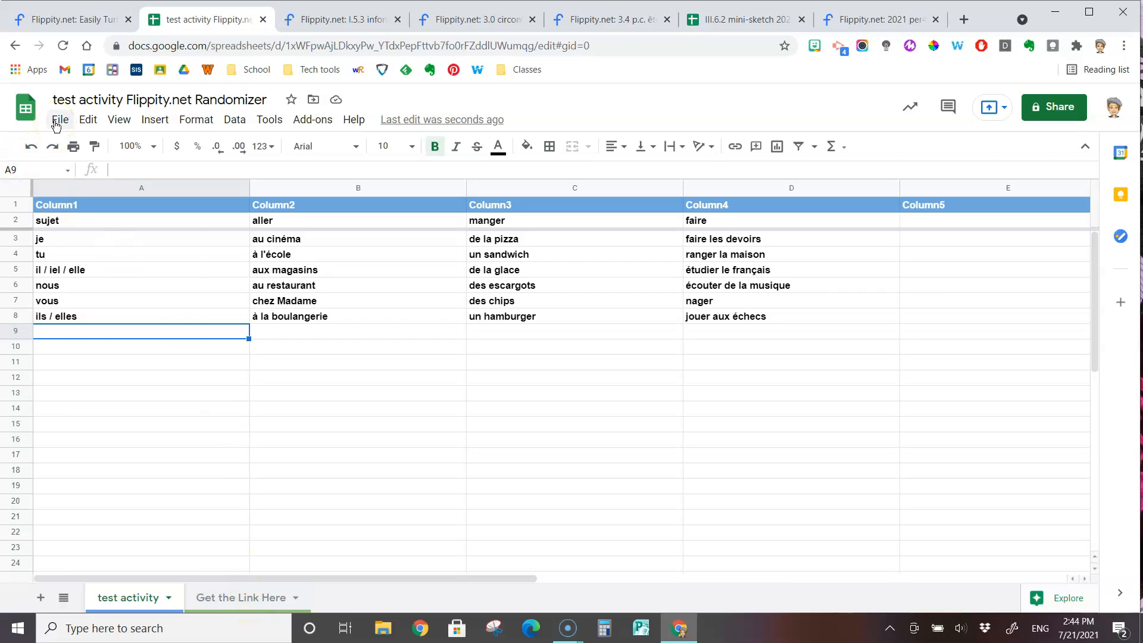
# Publish the entire document to the web as a web page and close the publishing dialog.
pyautogui.click(57, 120)
pyautogui.click(155, 509)
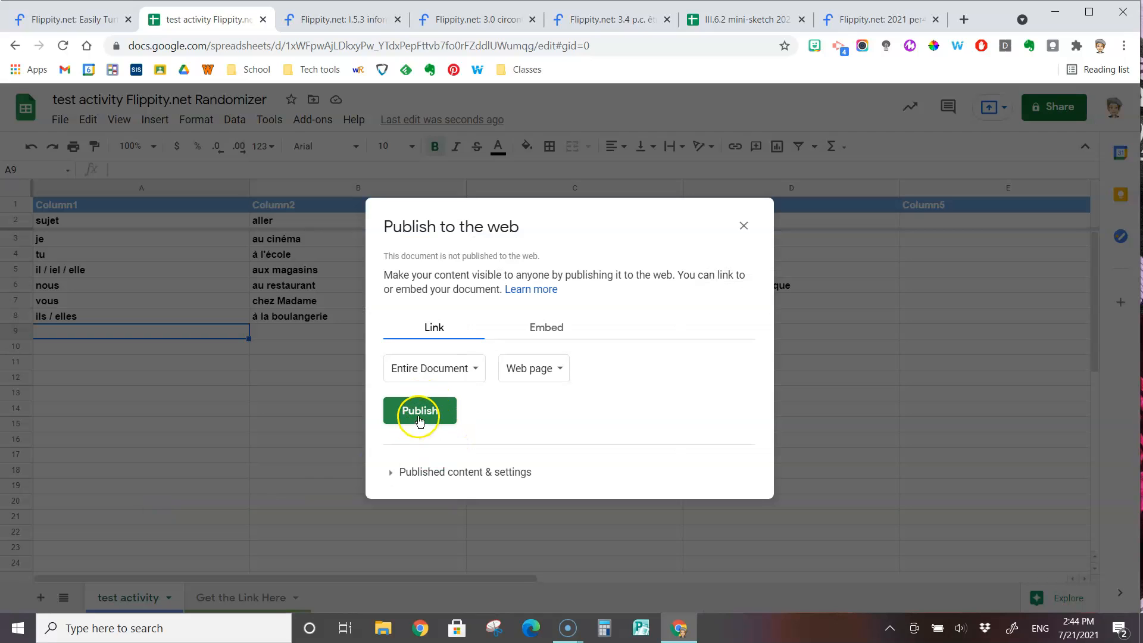
pyautogui.click(443, 412)
pyautogui.click(642, 122)
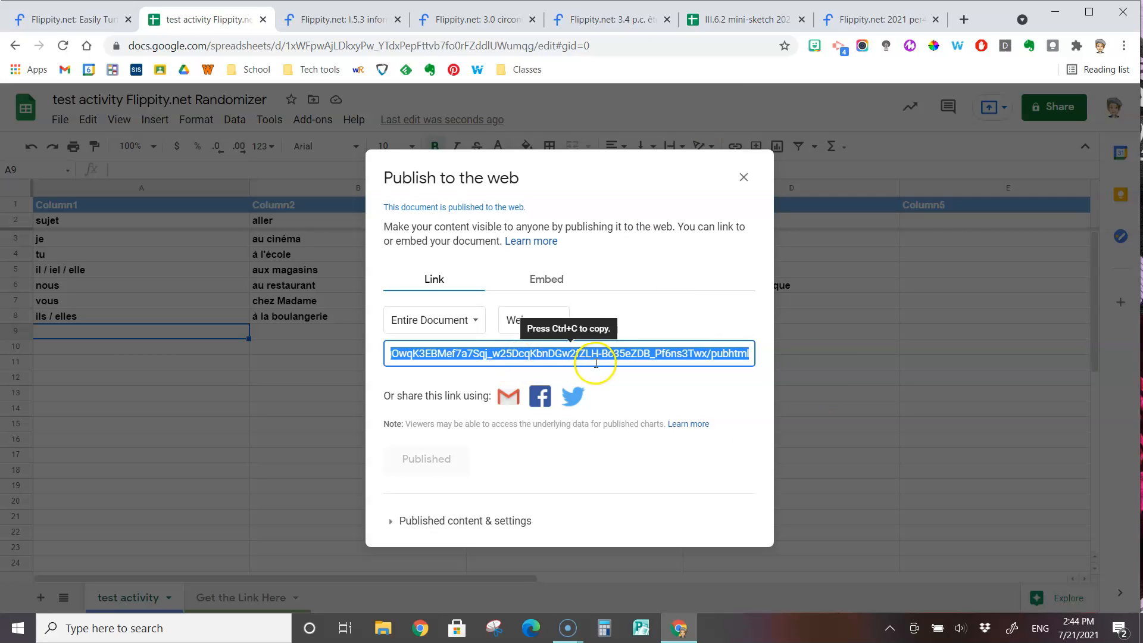
pyautogui.click(744, 178)
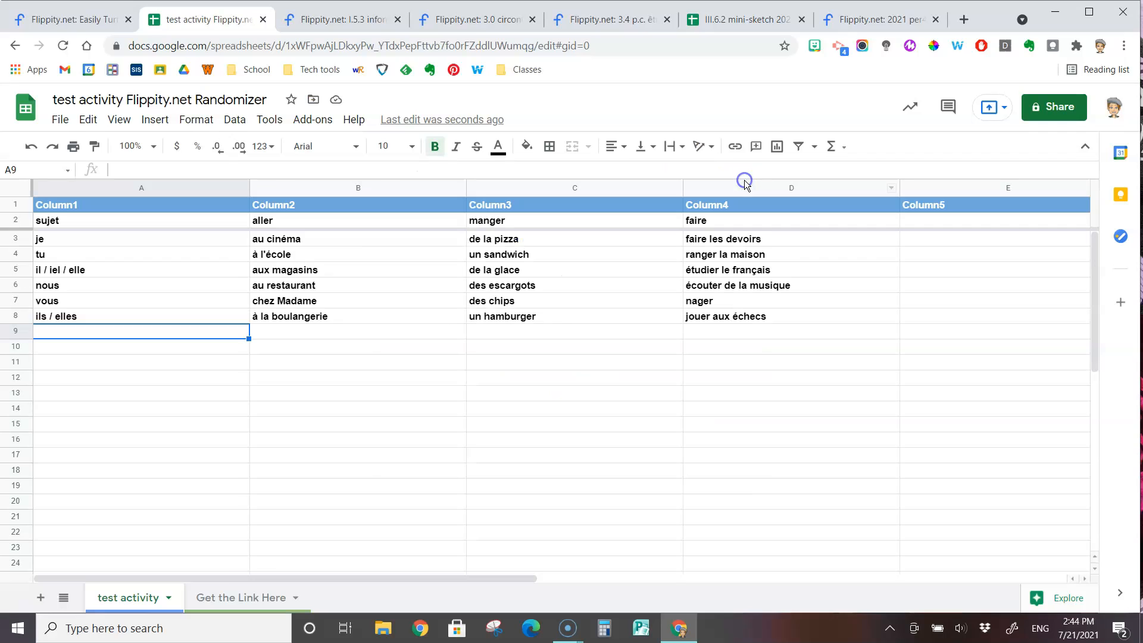
# Open the randomizer from the link on the Get the Link Here sheet and spin all columns at once.
pyautogui.click(261, 598)
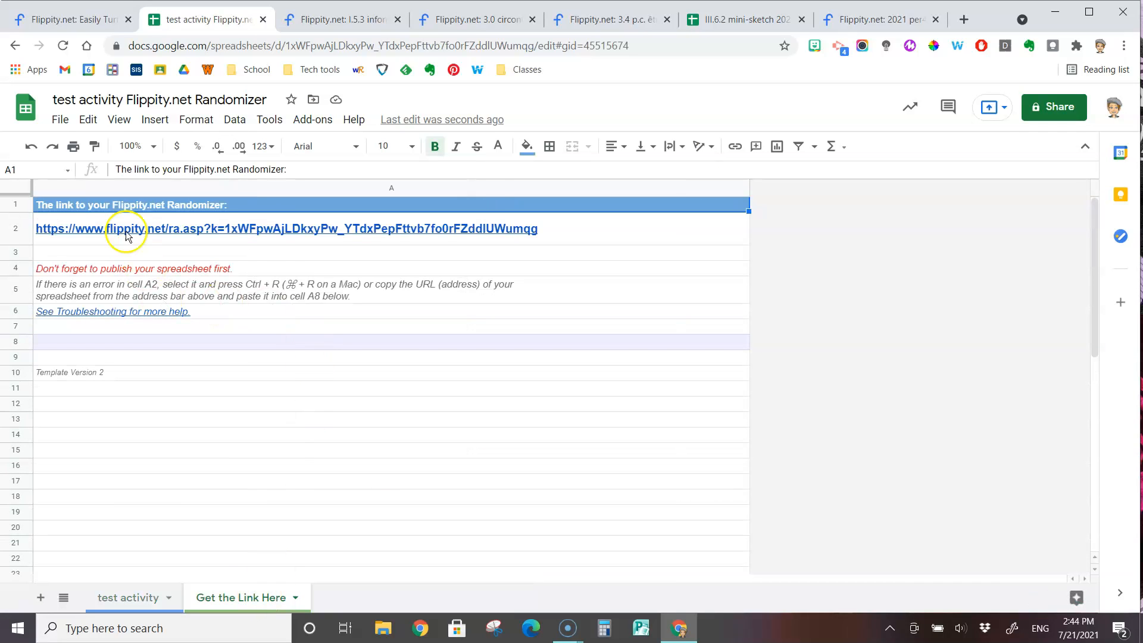
pyautogui.moveTo(129, 231)
pyautogui.click(138, 263)
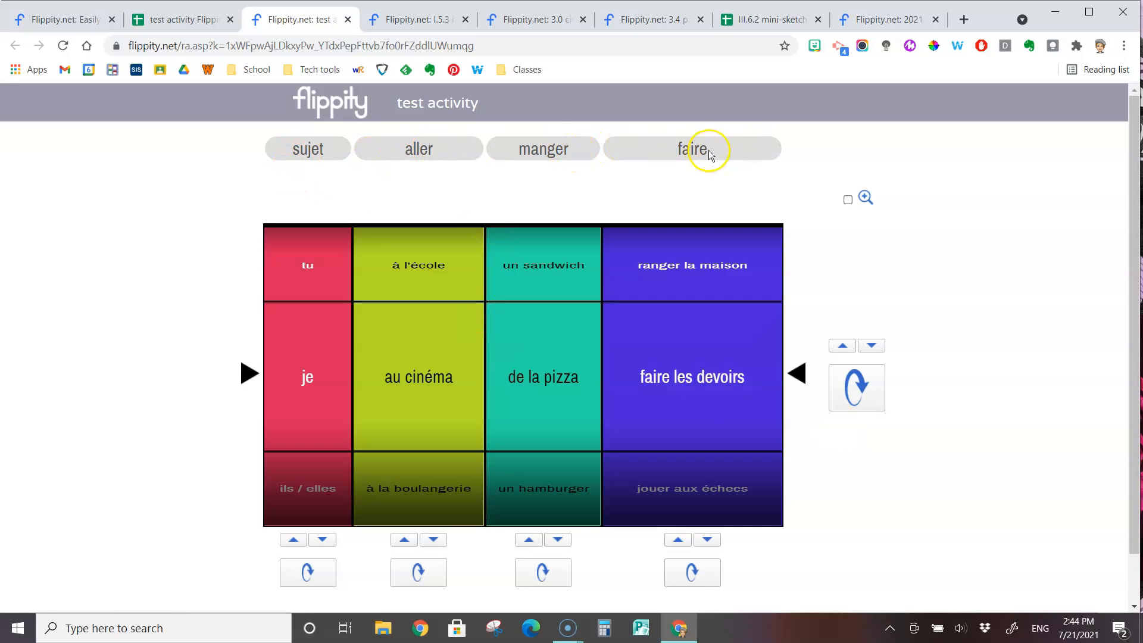
pyautogui.click(862, 393)
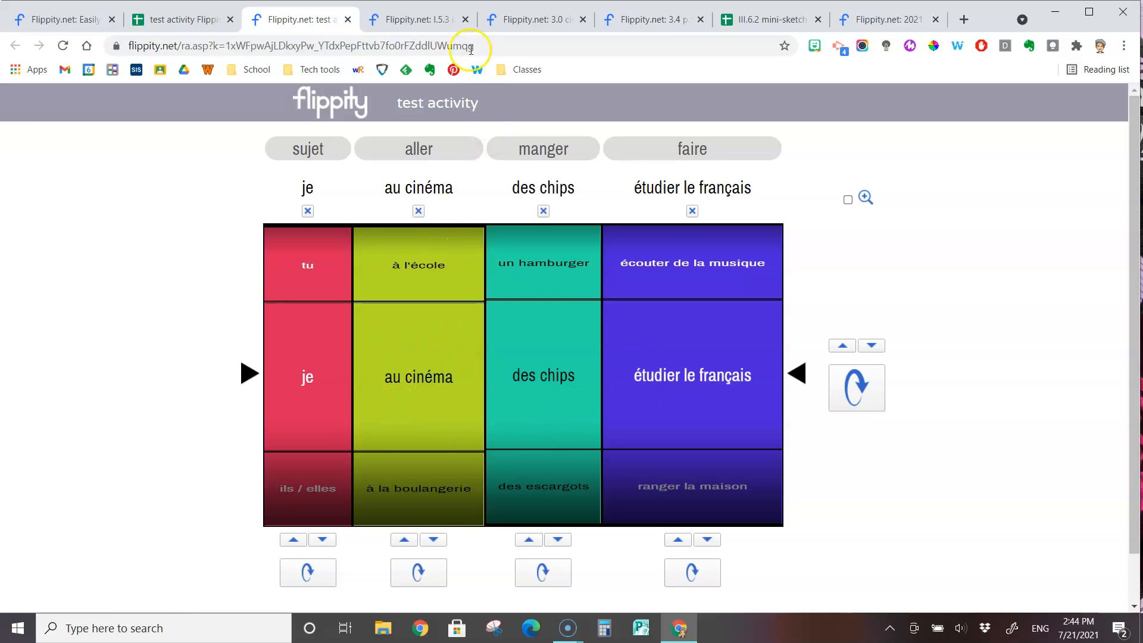
# Select the randomizer's web address, check the link in the test activity spreadsheet and return to the randomizer page.
pyautogui.click(521, 47)
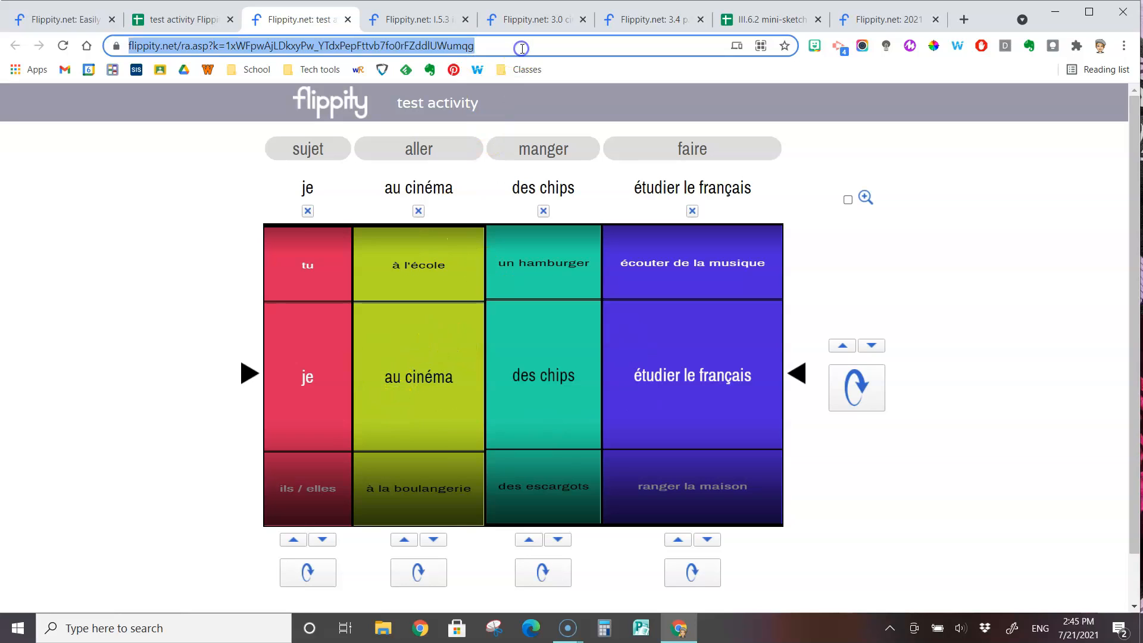
pyautogui.click(170, 19)
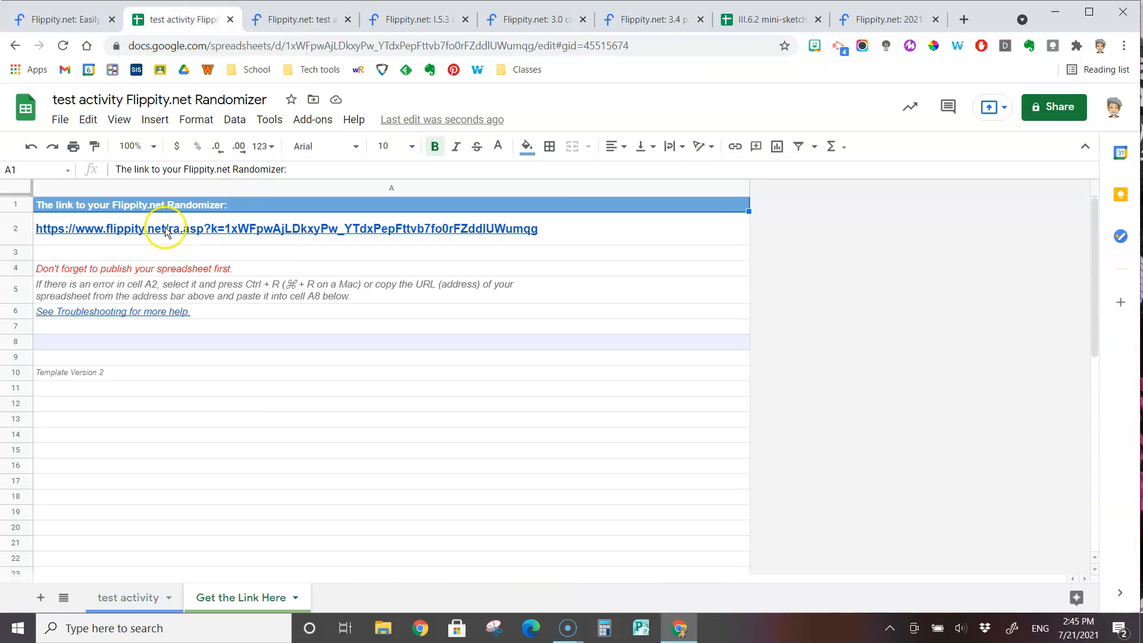
pyautogui.click(294, 19)
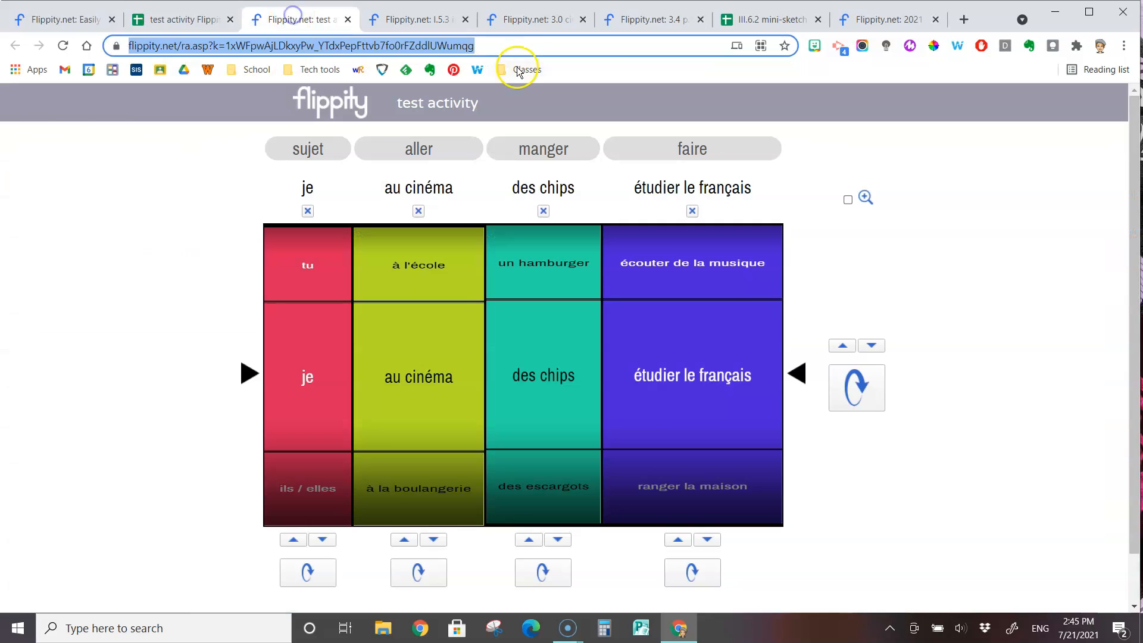